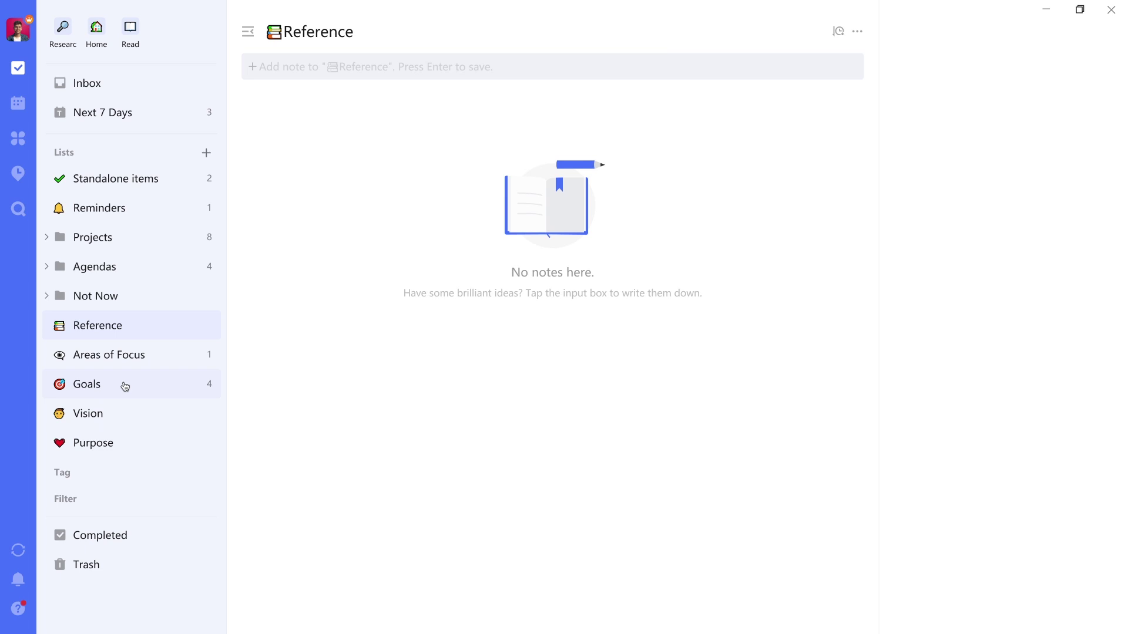
- Open the Goals list and collapse then re-expand My goal's subtasks
left_click(126, 386)
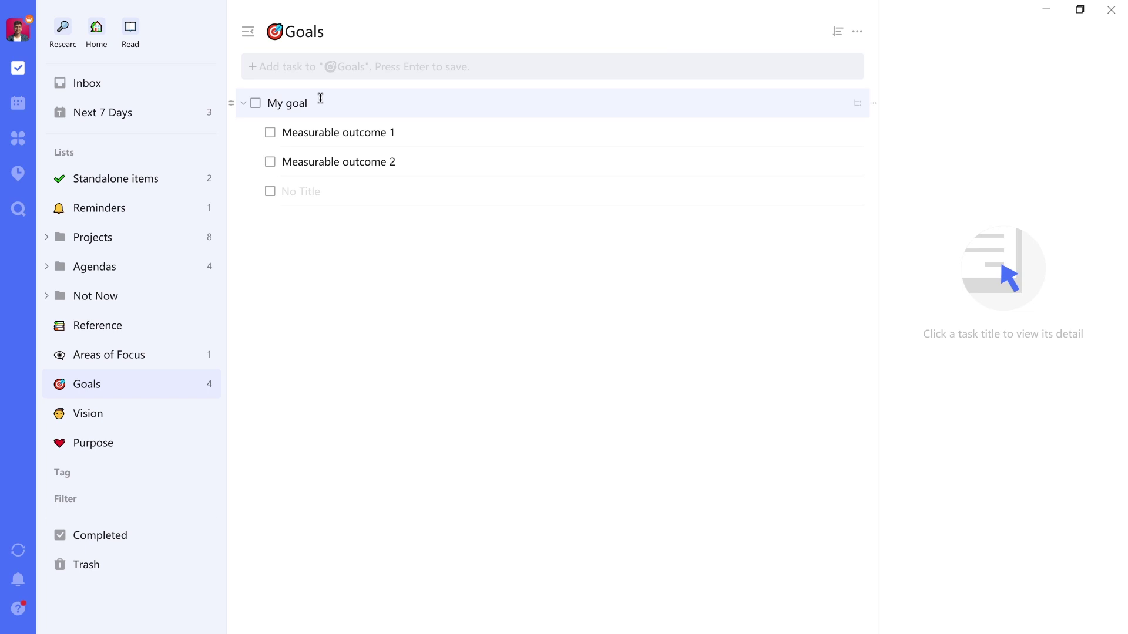
left_click(244, 104)
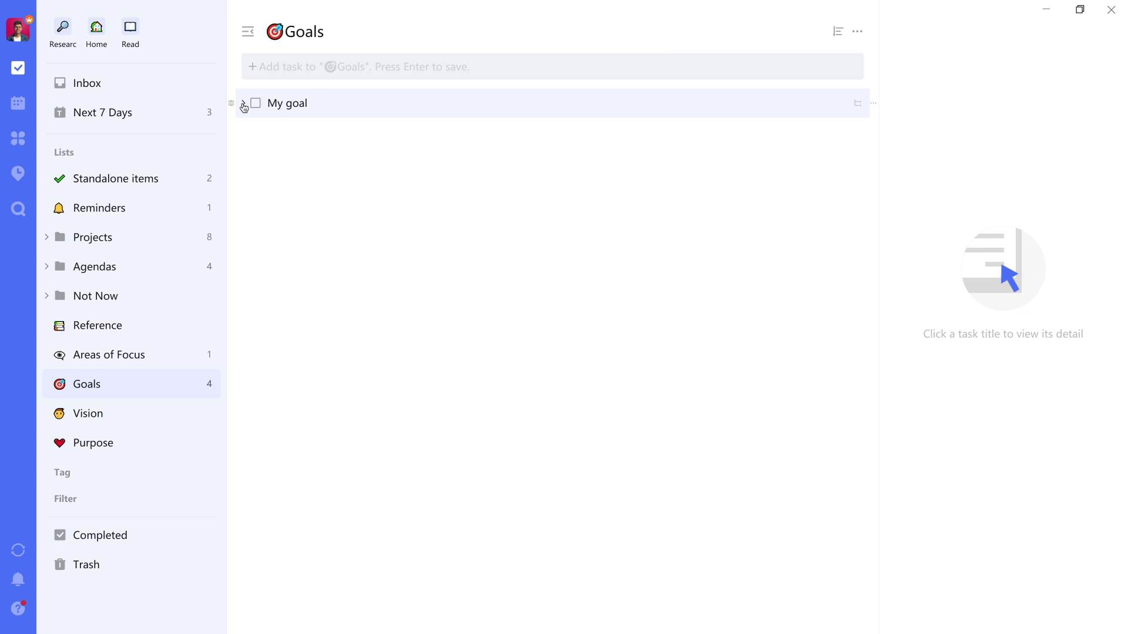
left_click(243, 105)
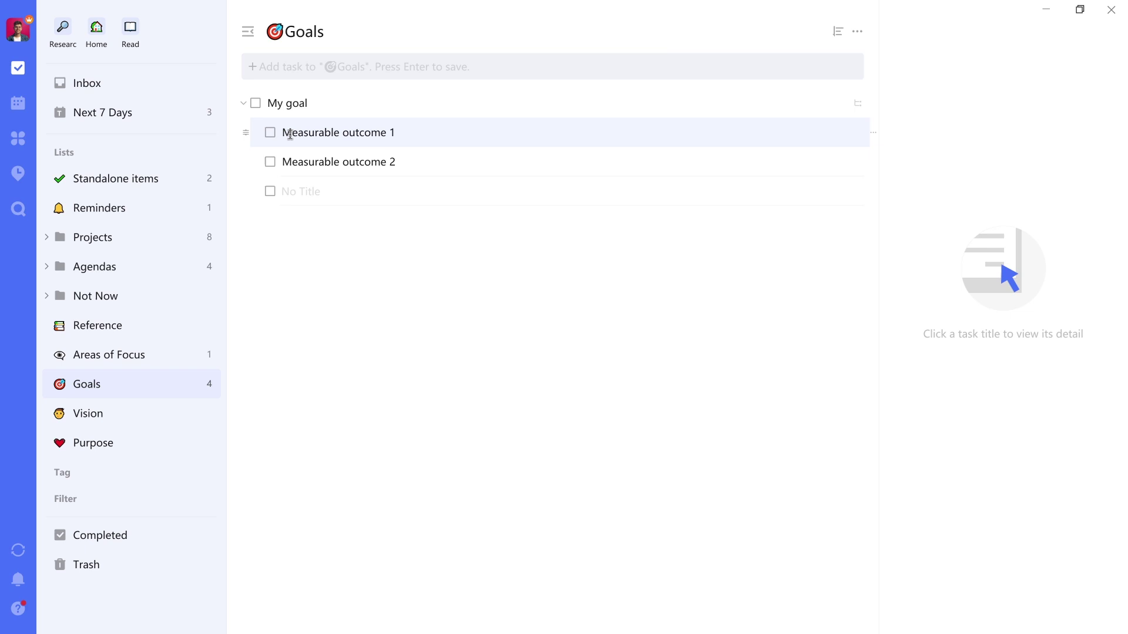
- Review My goal's details and date picker without setting a date, then switch to the Eisenhower Matrix
left_click(323, 106)
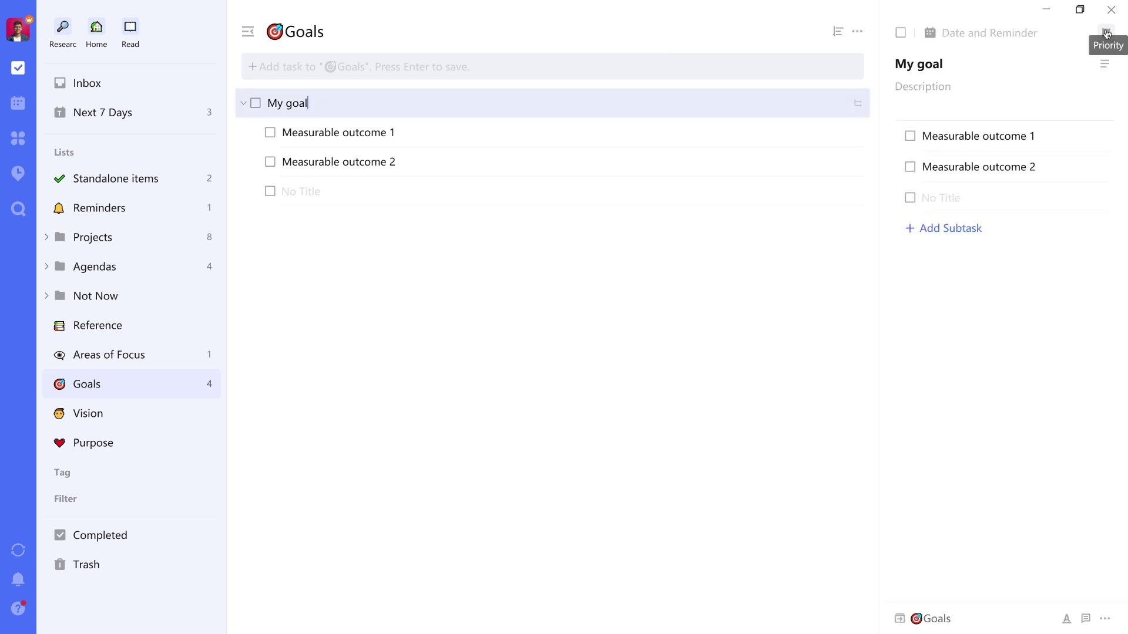
left_click(981, 33)
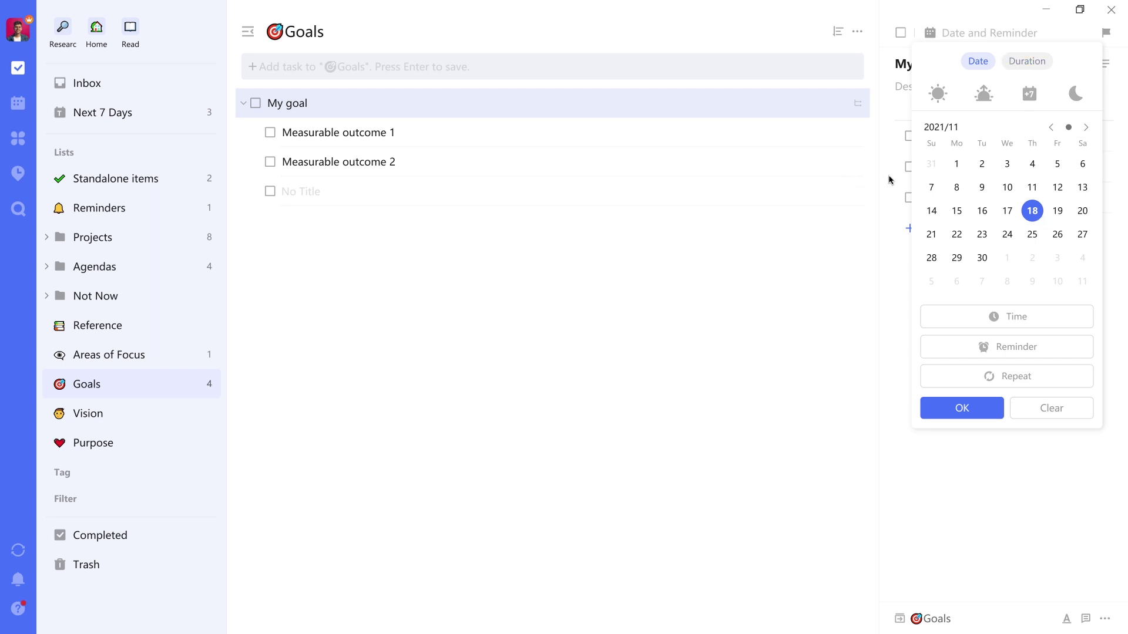
left_click(896, 108)
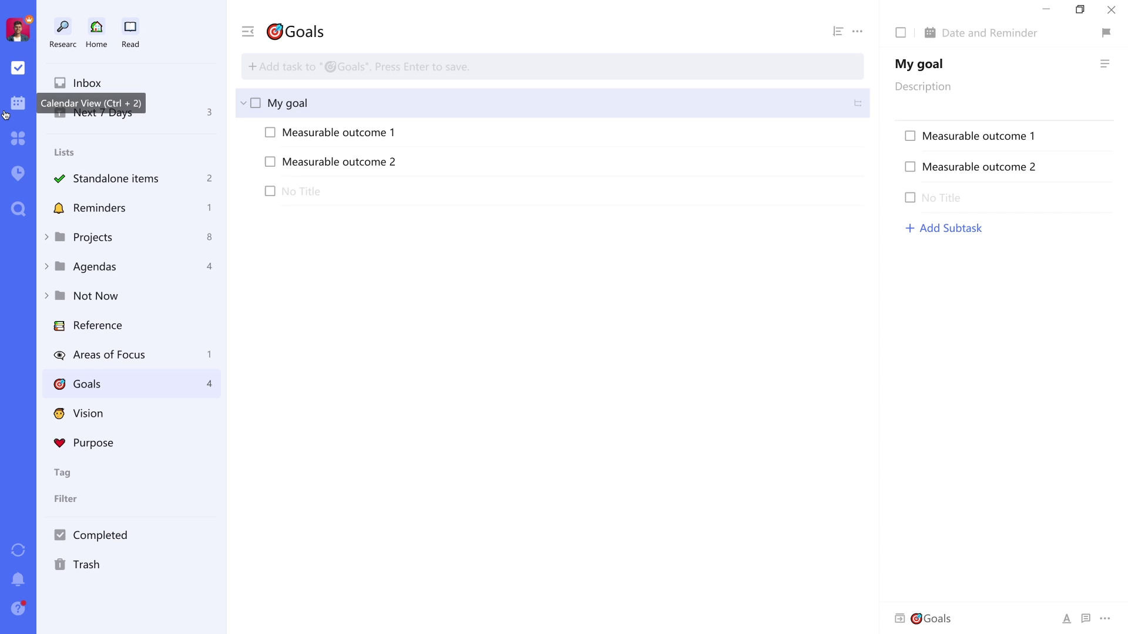
left_click(18, 139)
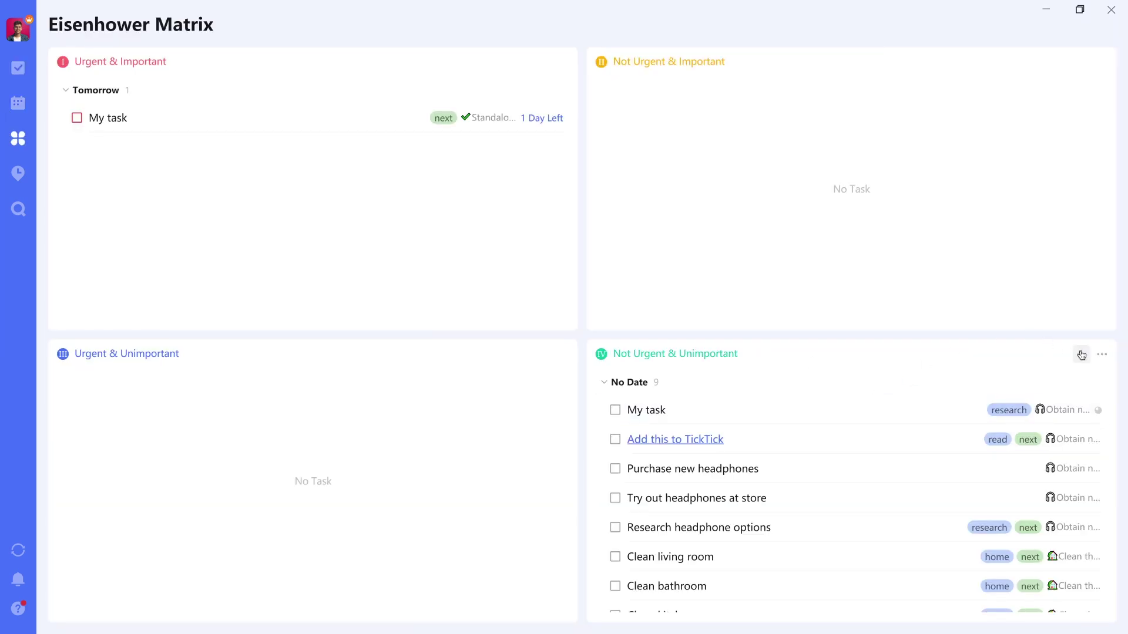
- Inspect the Lists feeding the Not Urgent & Unimportant quadrant and cancel without changes
left_click(1101, 357)
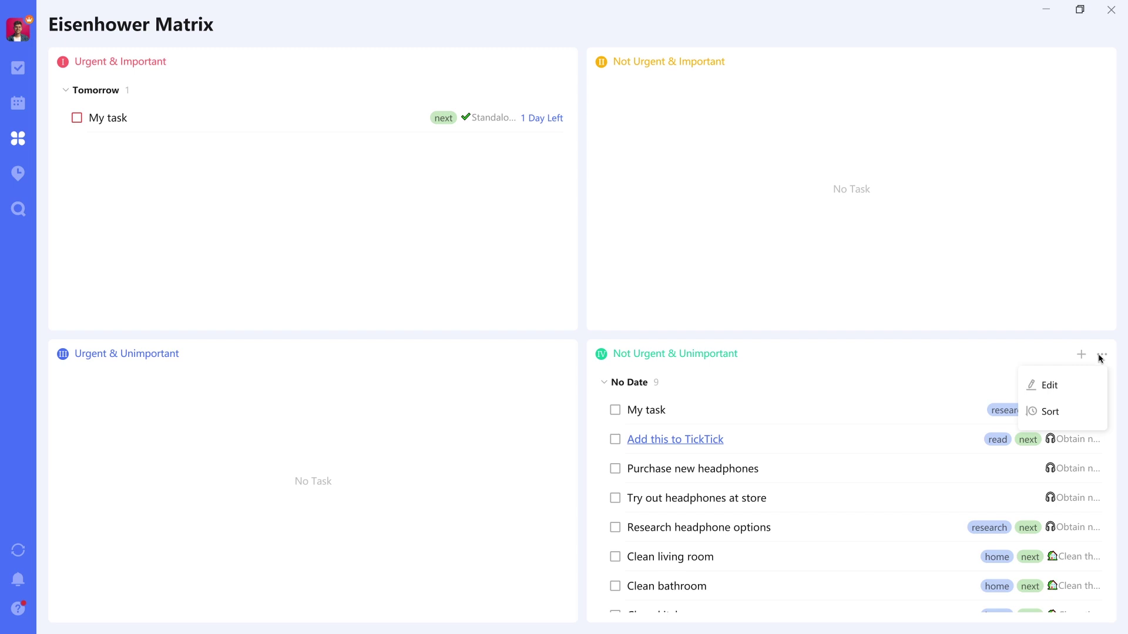
mouse_move(1055, 411)
left_click(1061, 388)
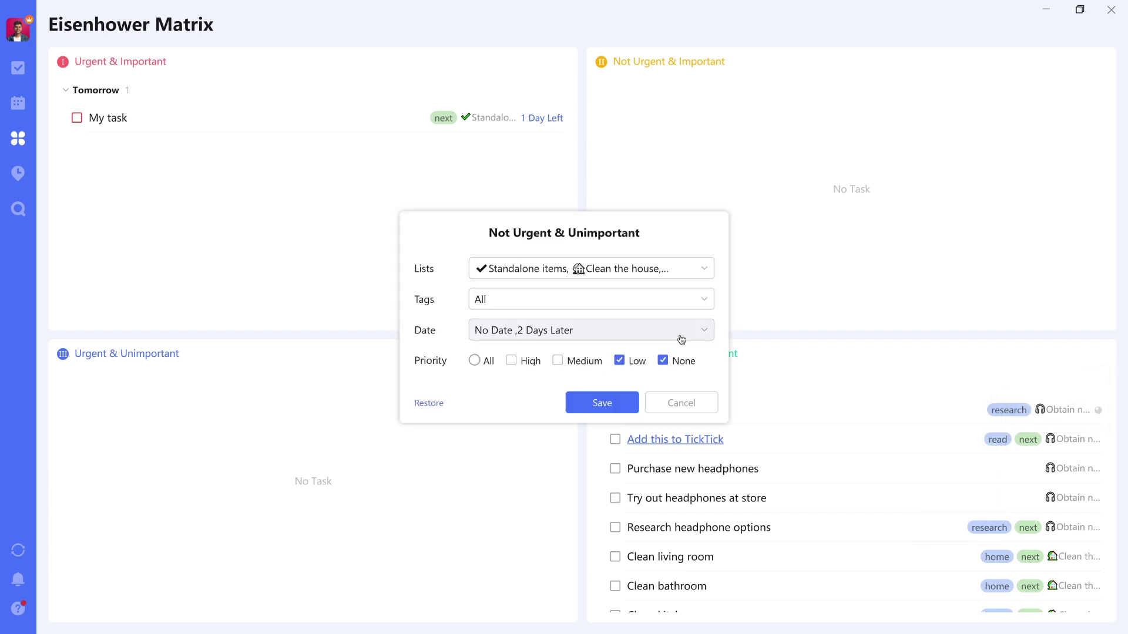
left_click(689, 272)
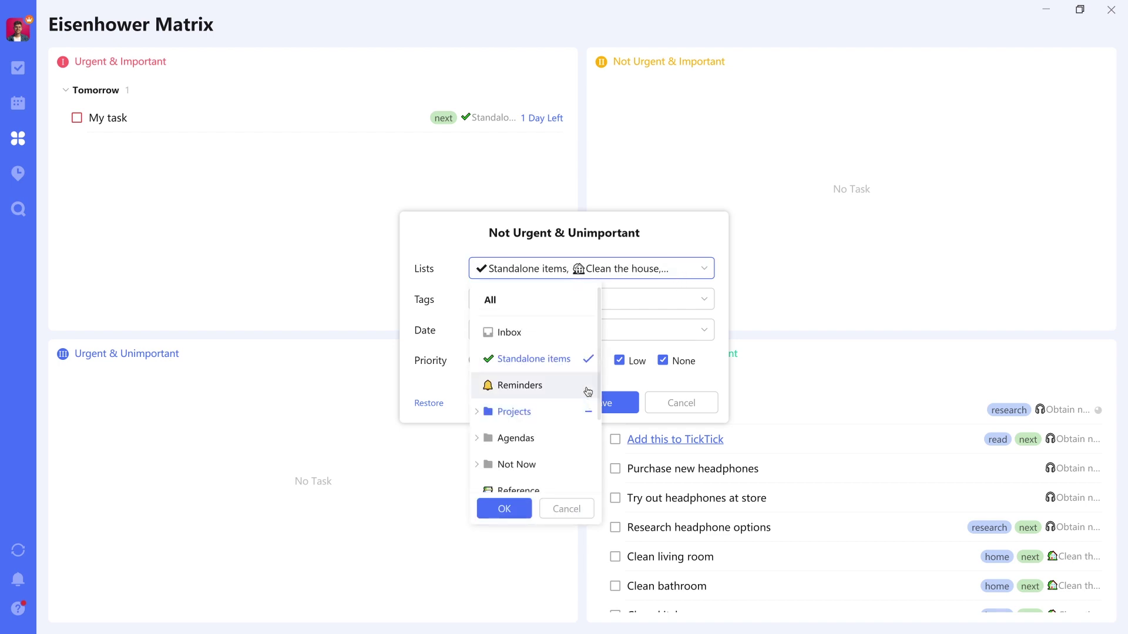
scroll(583, 362, "down", 1)
scroll(583, 362, "down", 1)
scroll(584, 360, "up", 2)
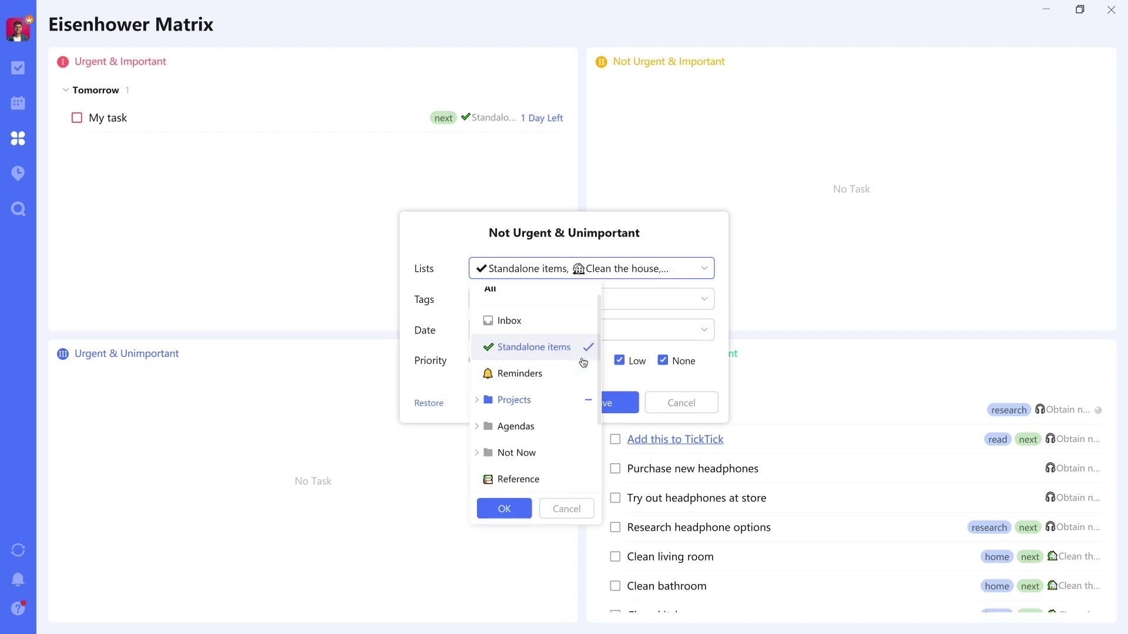
scroll(529, 373, "down", 3)
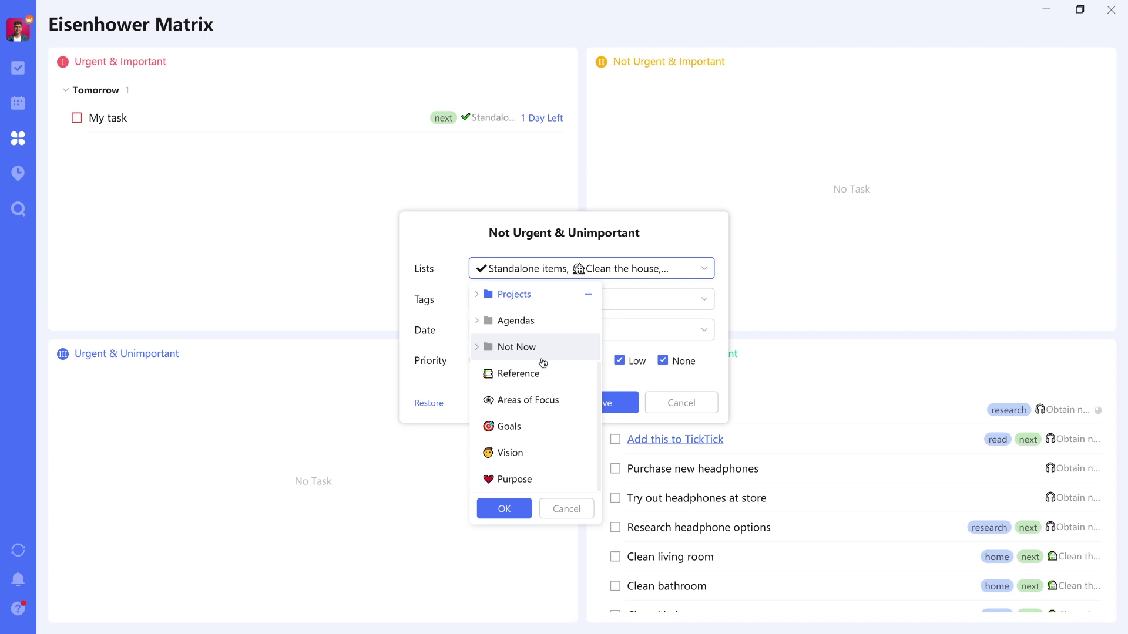
left_click(569, 516)
left_click(681, 403)
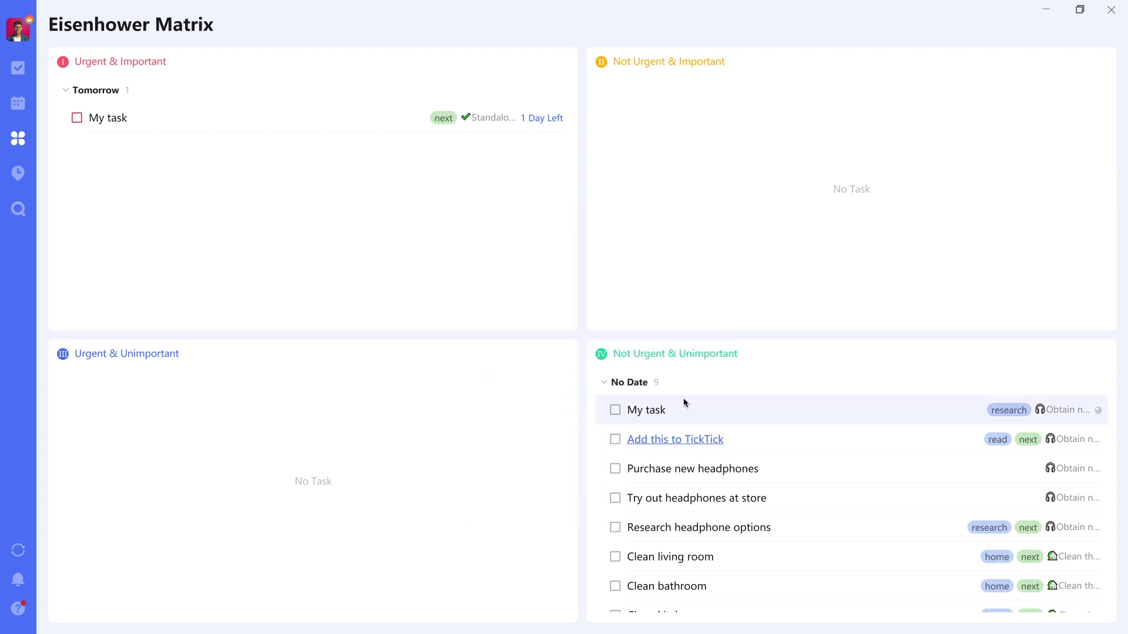
- Browse the Goals, Vision and Purpose lists, ending on Areas of Focus
left_click(19, 67)
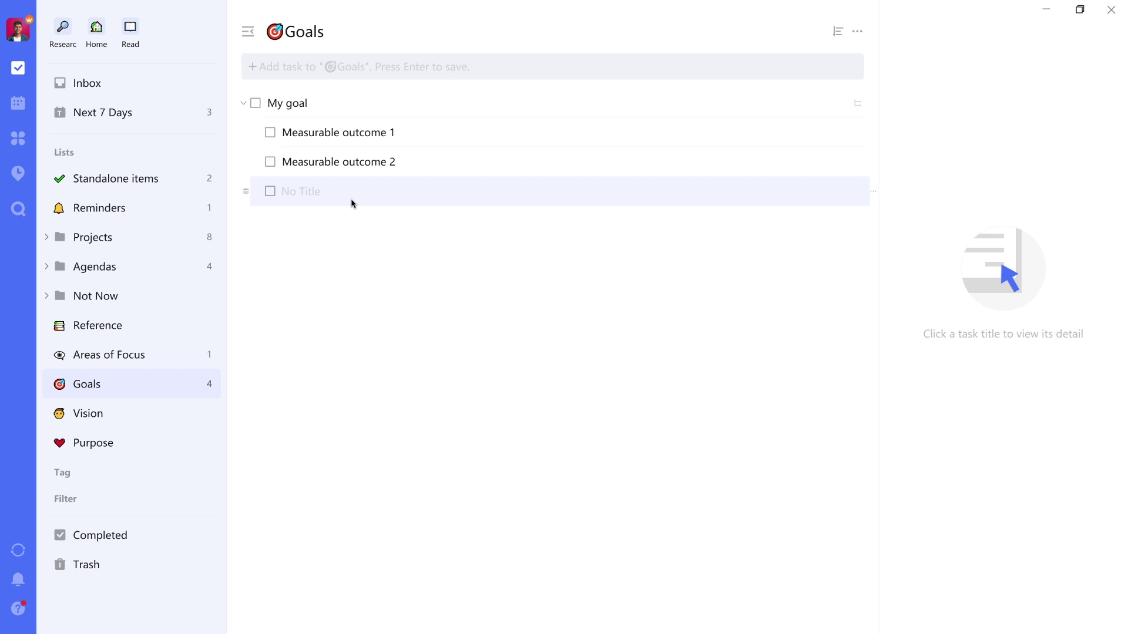
left_click(151, 356)
left_click(144, 416)
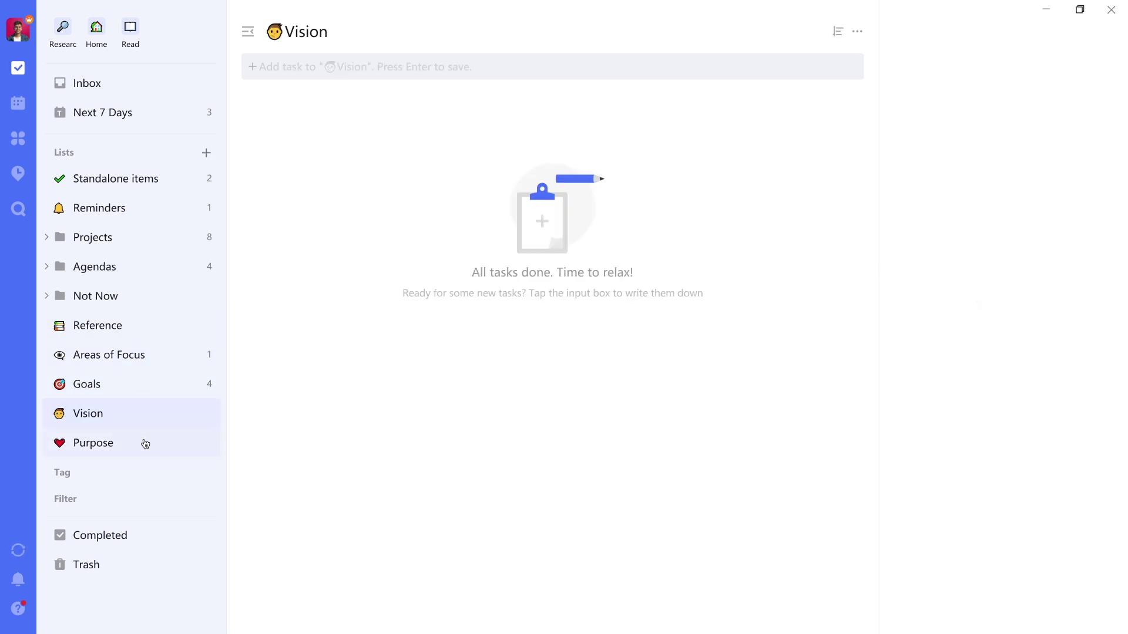
left_click(143, 443)
left_click(154, 363)
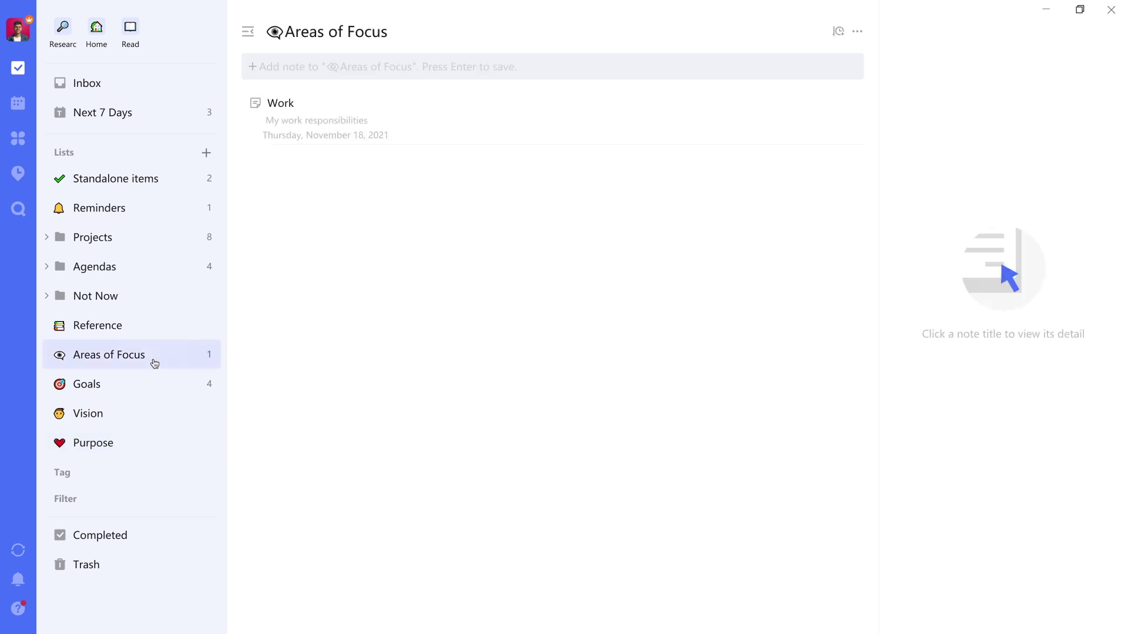
- Open the Work note, check its extra options, and bring up its text formatting options
left_click(363, 121)
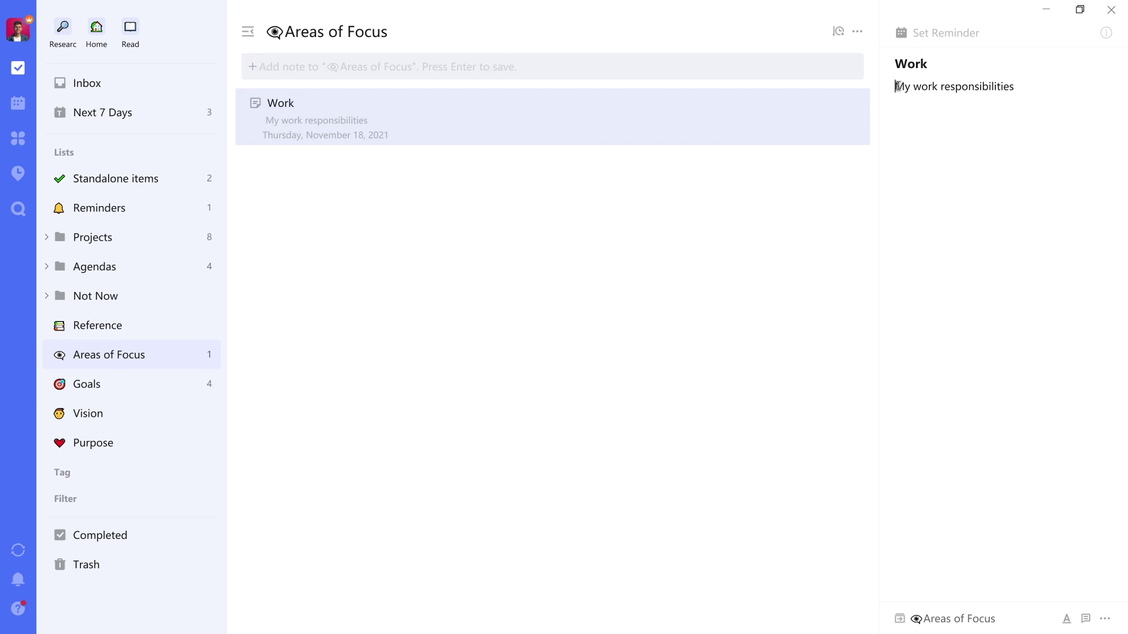
left_click_drag(895, 87, 1049, 88)
left_click(1027, 88)
left_click(1102, 621)
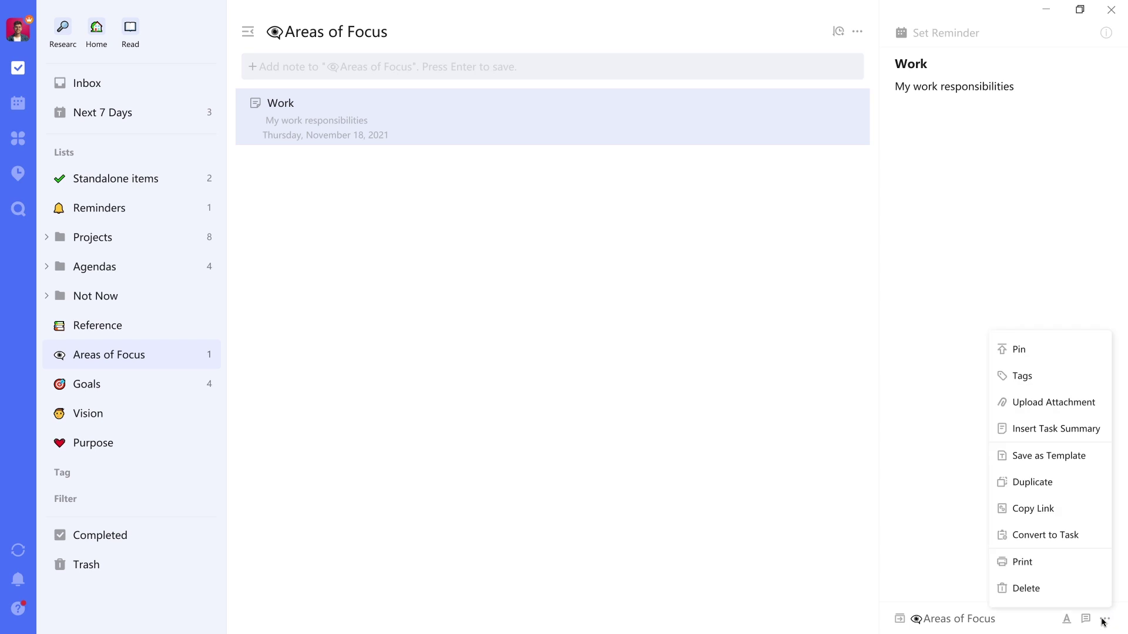
left_click(390, 116)
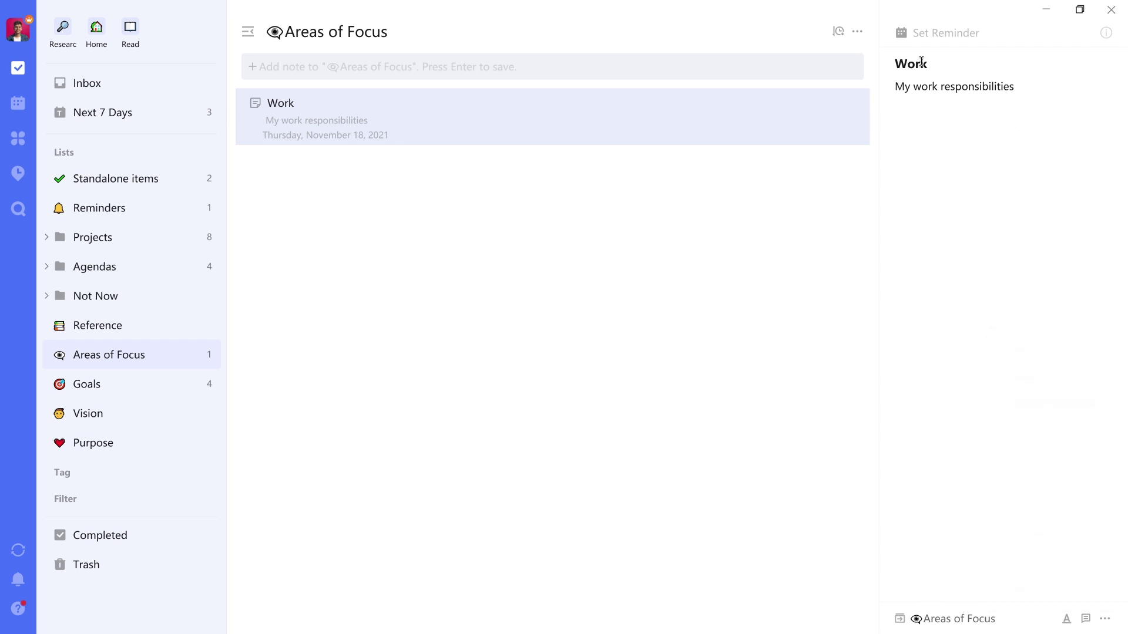
left_click(1067, 620)
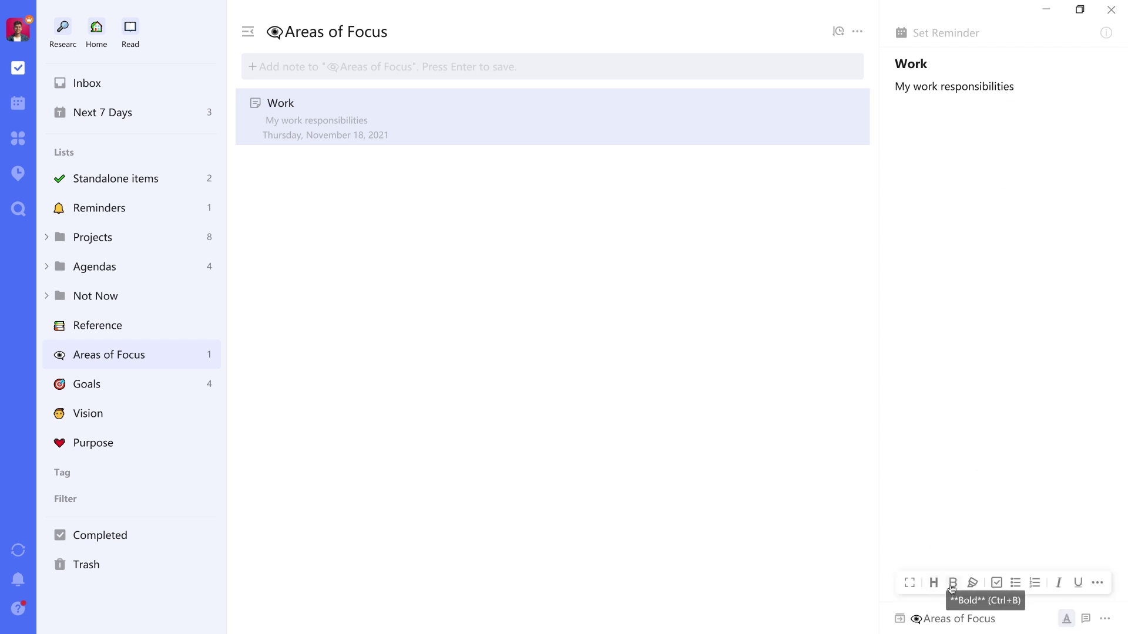
left_click(909, 582)
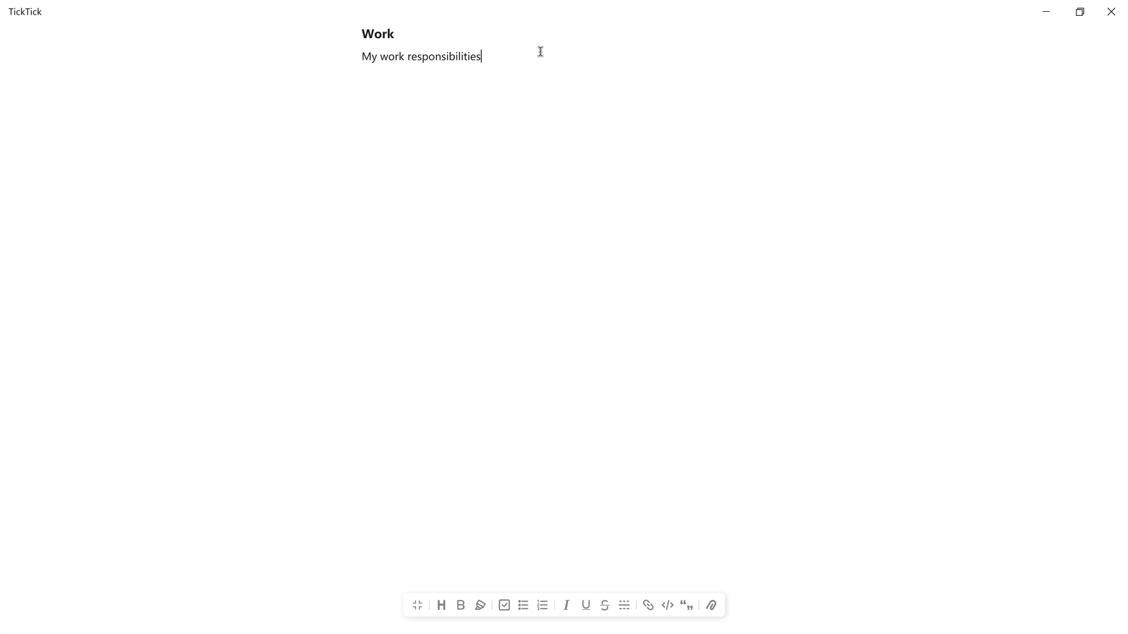
key("Return")
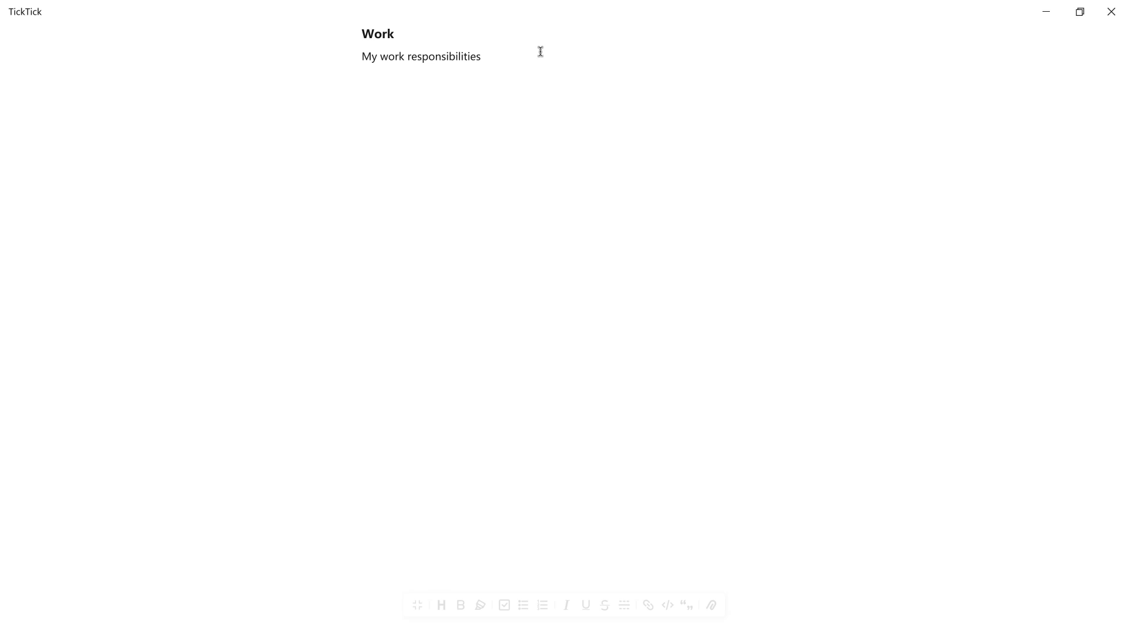
left_click(417, 605)
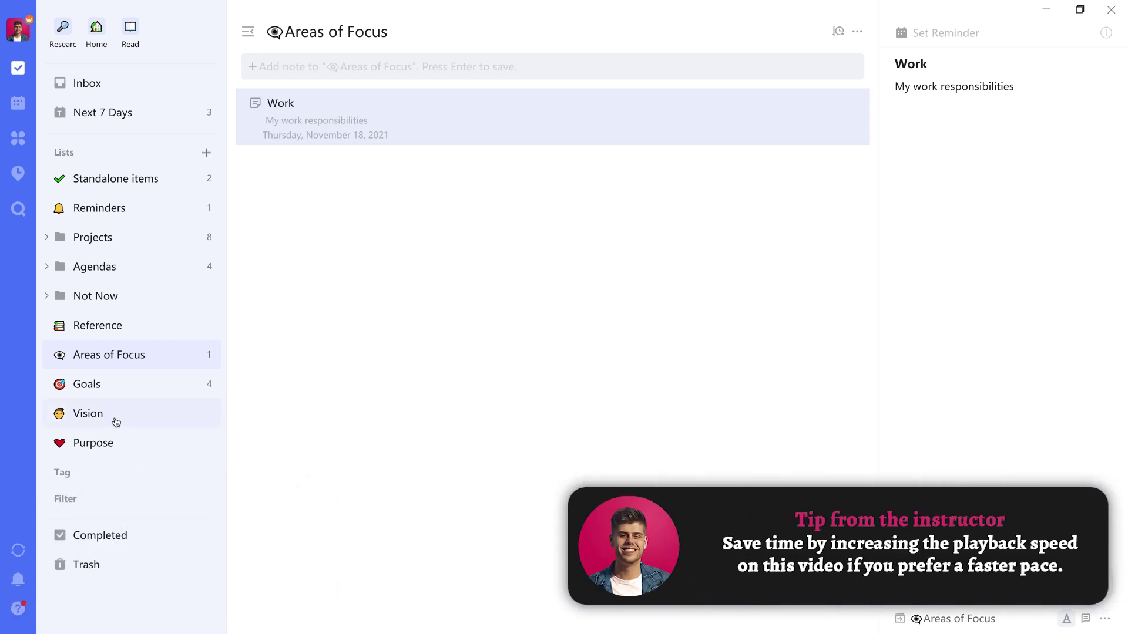
- Open the empty Reference list and expand the sidebar's tags, briefly checking saved filters
left_click(116, 421)
left_click(119, 441)
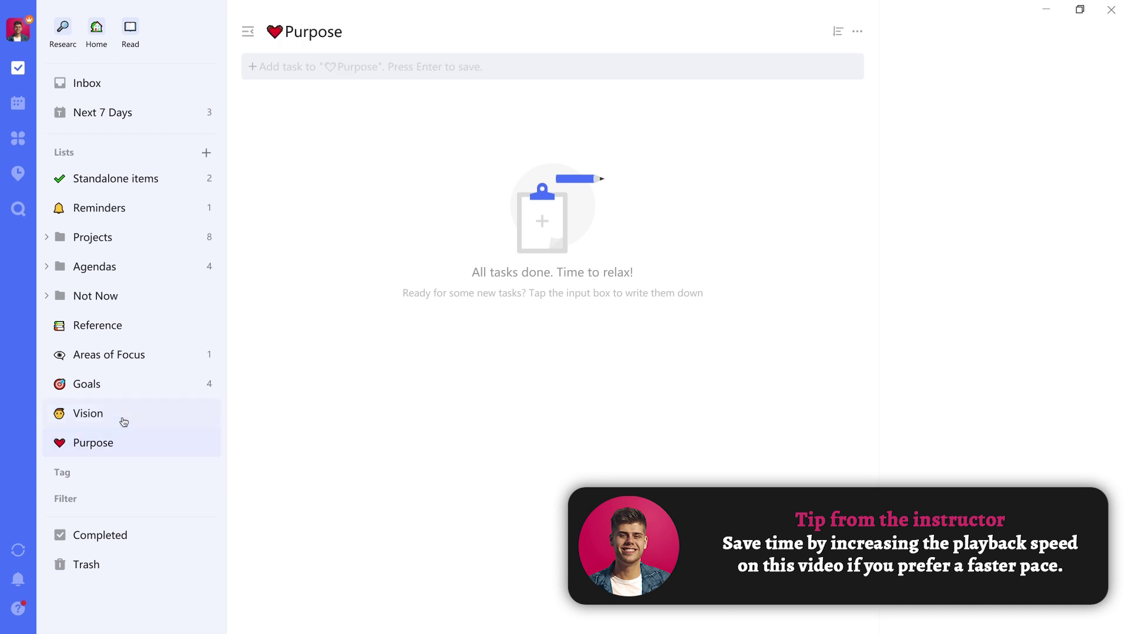
left_click(139, 336)
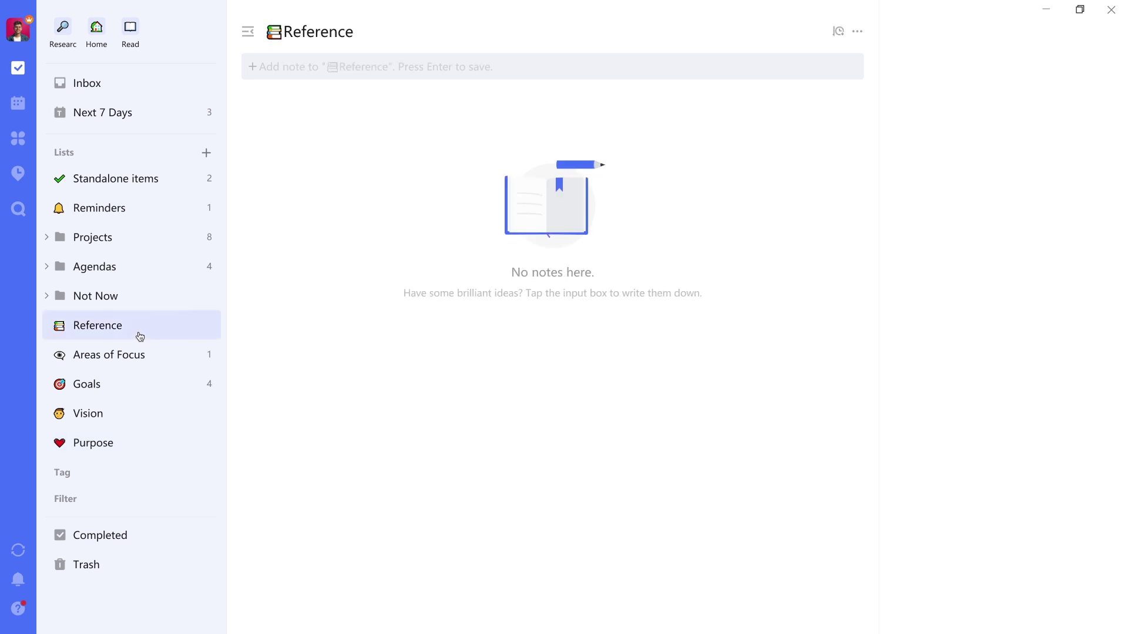
left_click(48, 473)
scroll(49, 474, "down", 2)
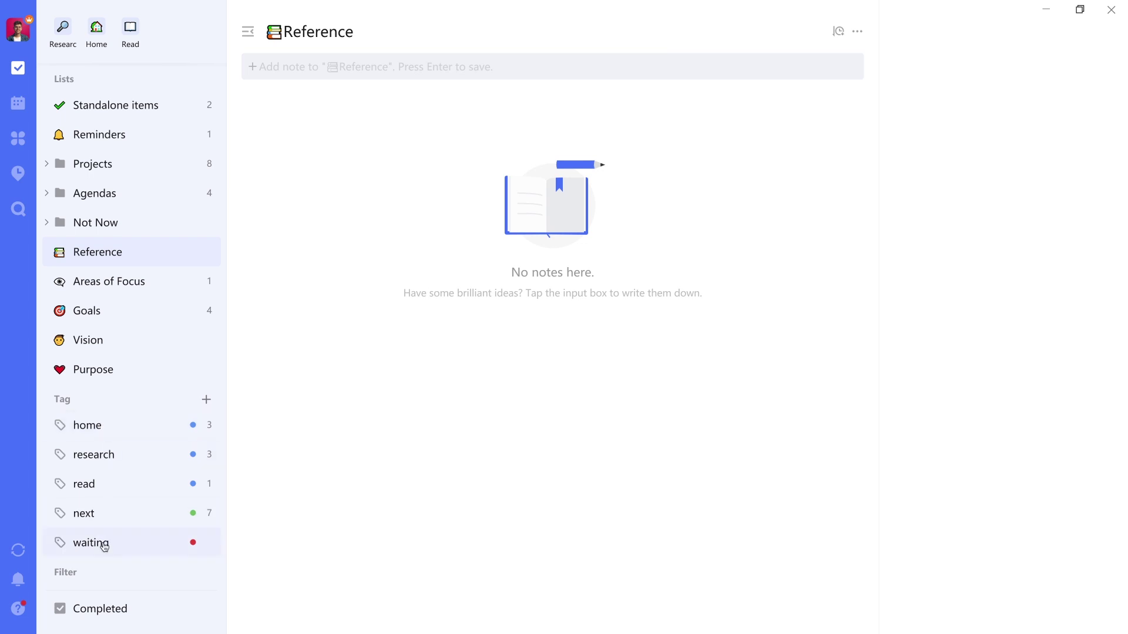
left_click(59, 573)
scroll(59, 574, "down", 1)
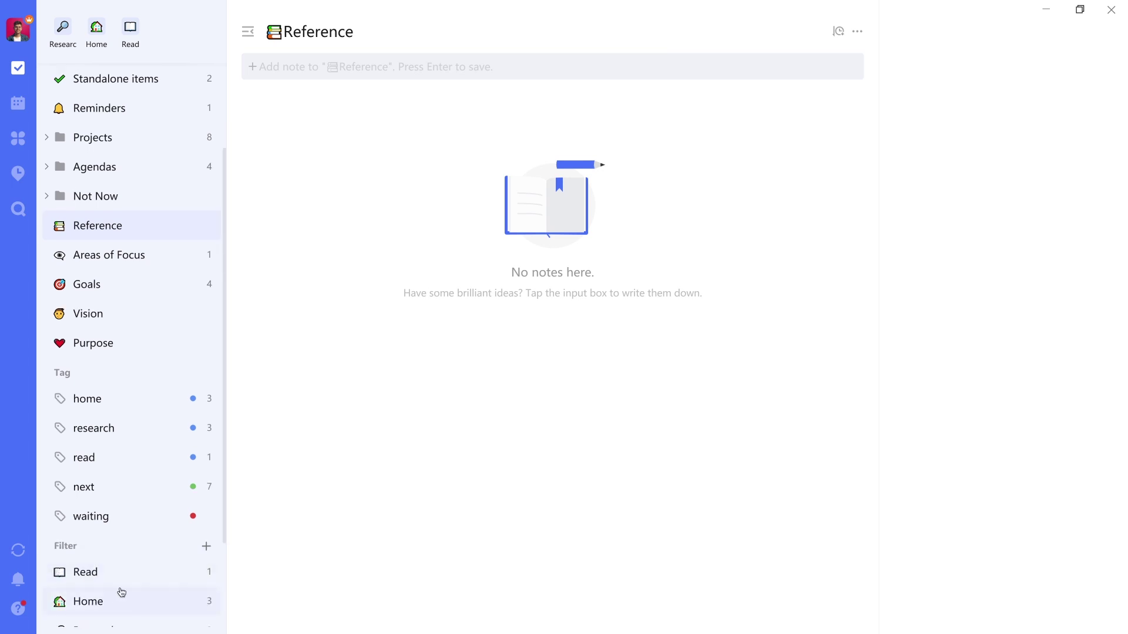
left_click(84, 549)
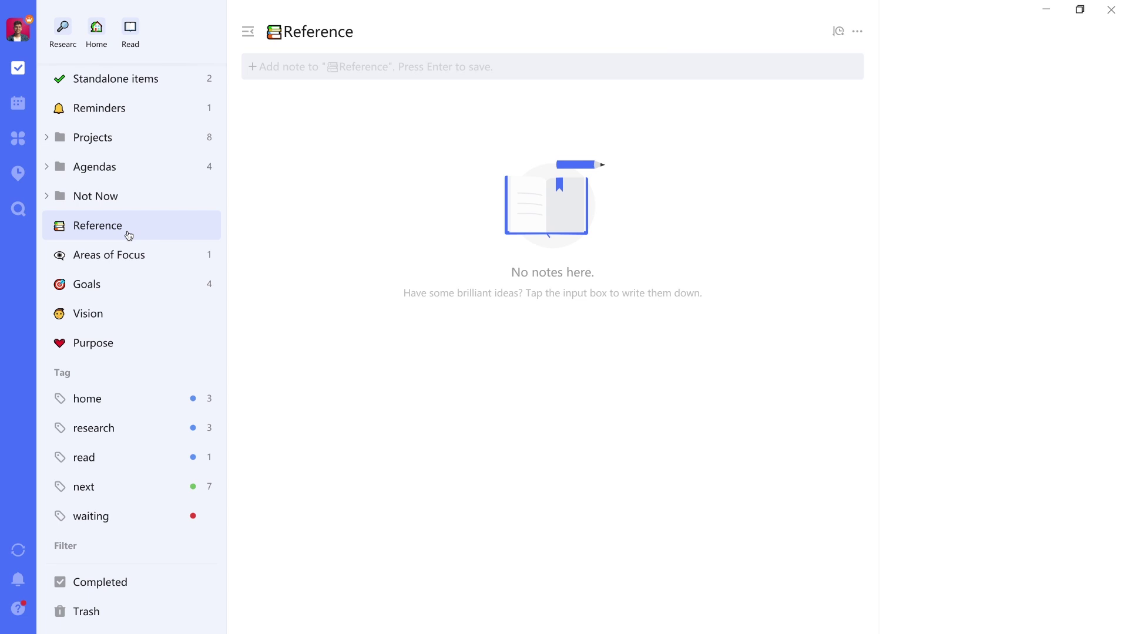
scroll(129, 236, "up", 3)
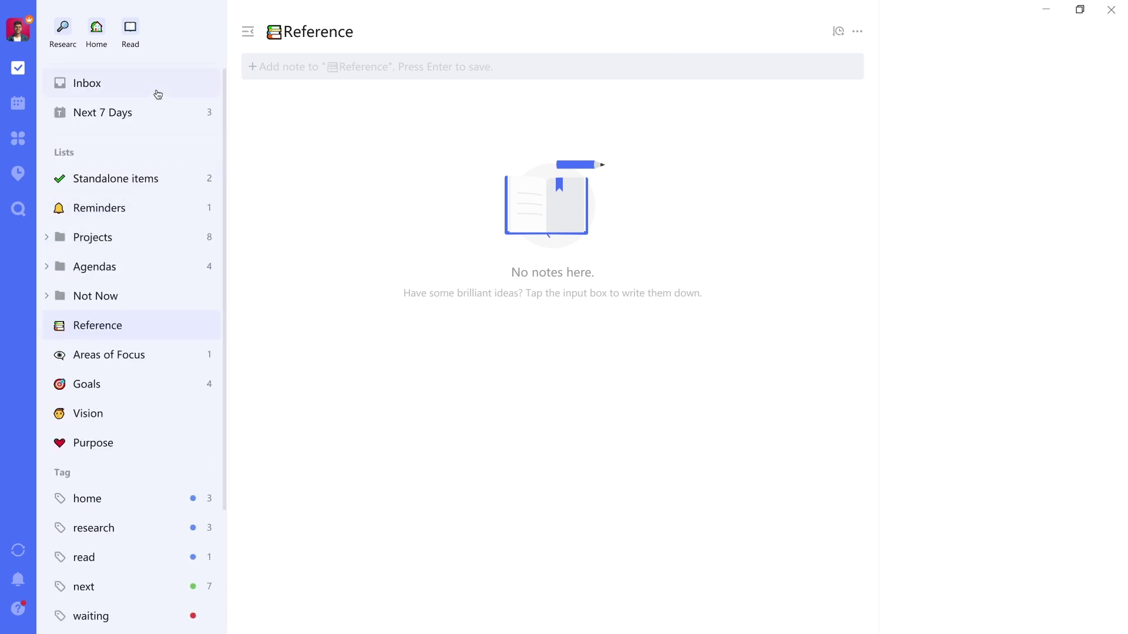
scroll(148, 469, "down", 1)
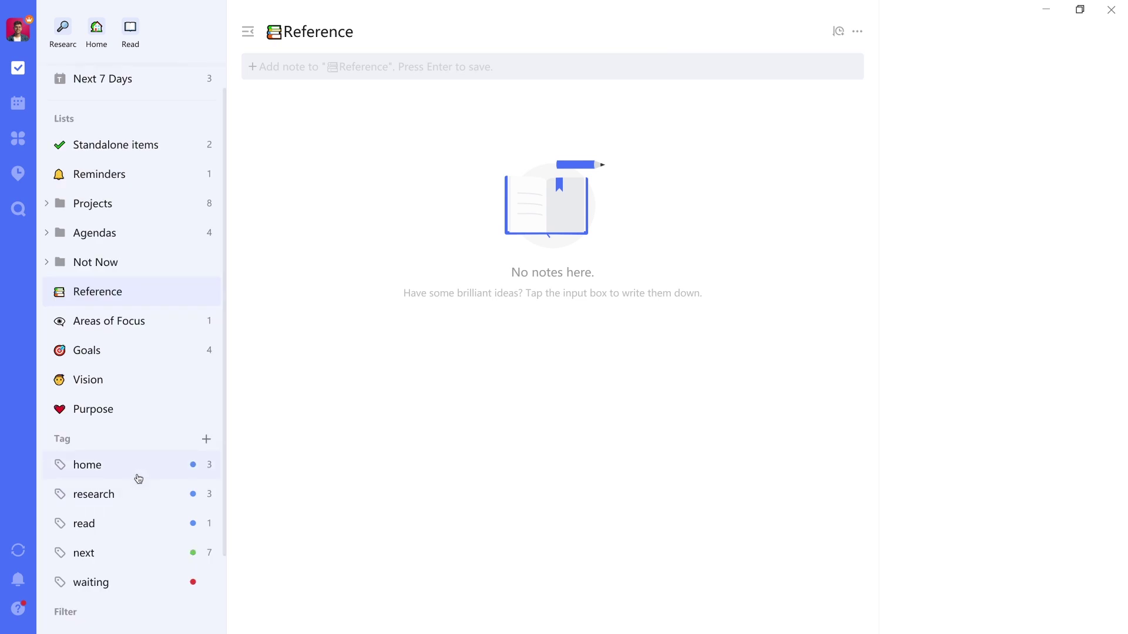
- Move the read-tagged task 'Add this to TickTick' into the Reference list and view it there
left_click(132, 529)
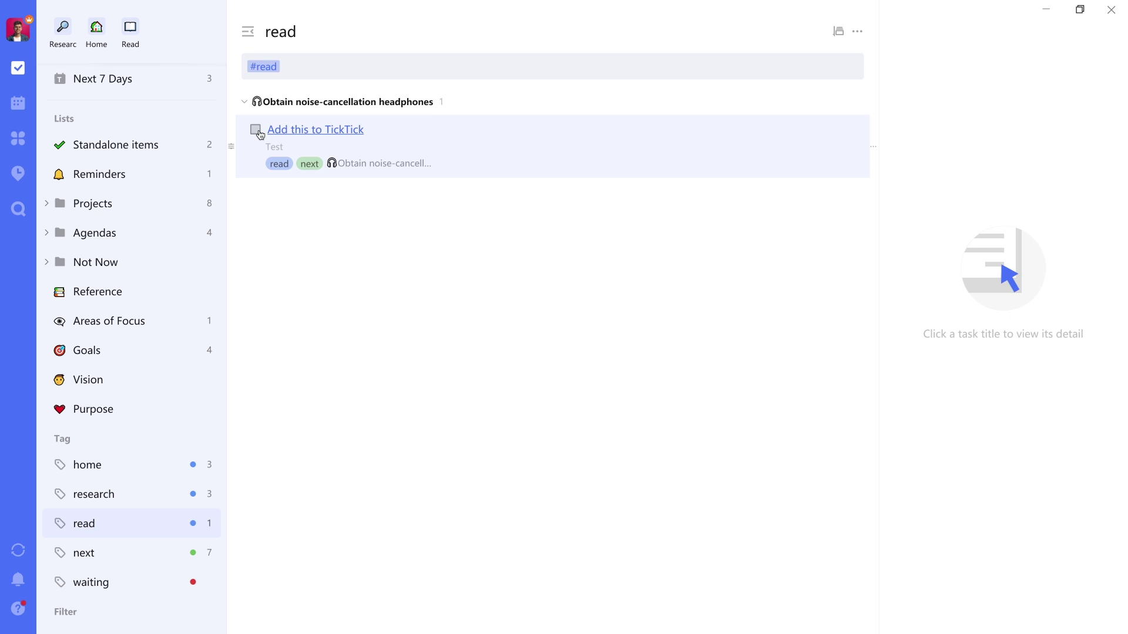
left_click(479, 131)
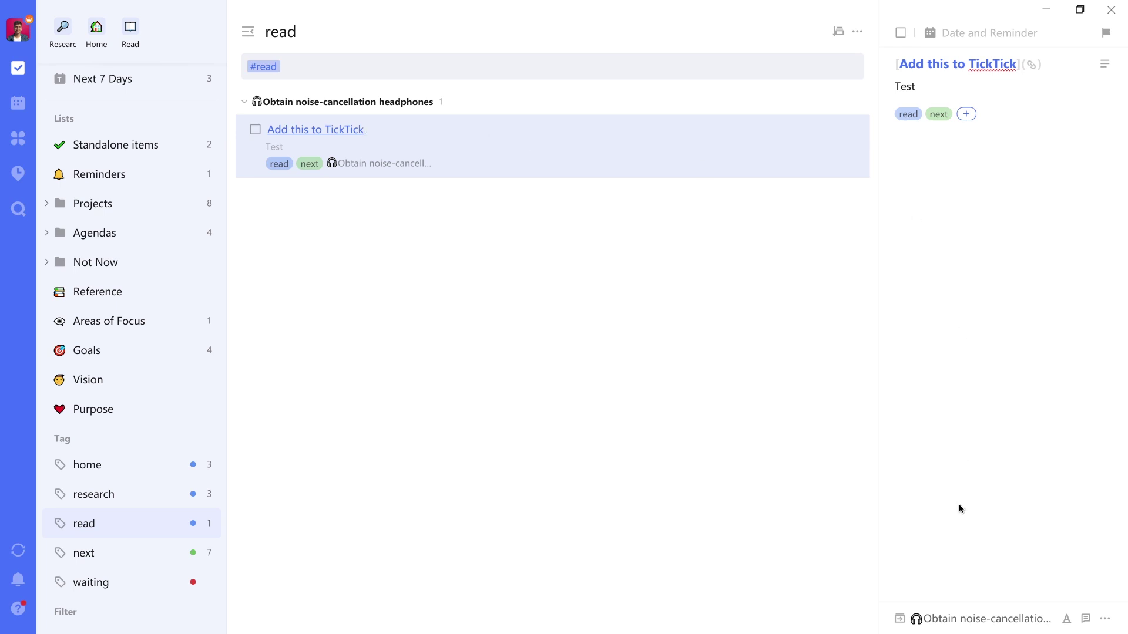
left_click(903, 619)
scroll(922, 587, "down", 1)
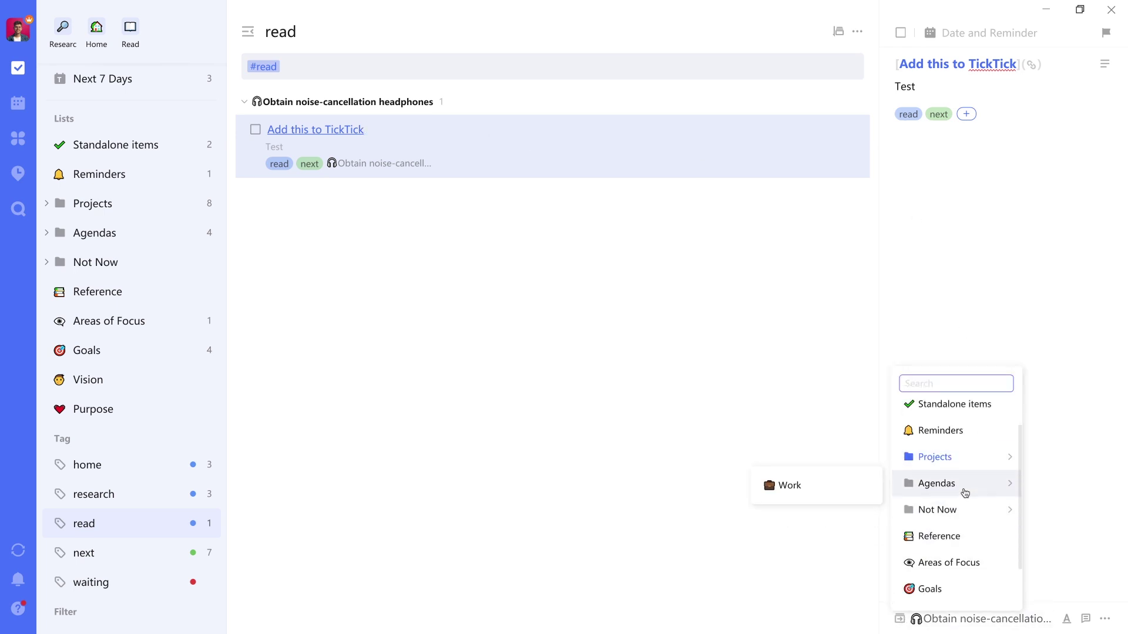
left_click(940, 536)
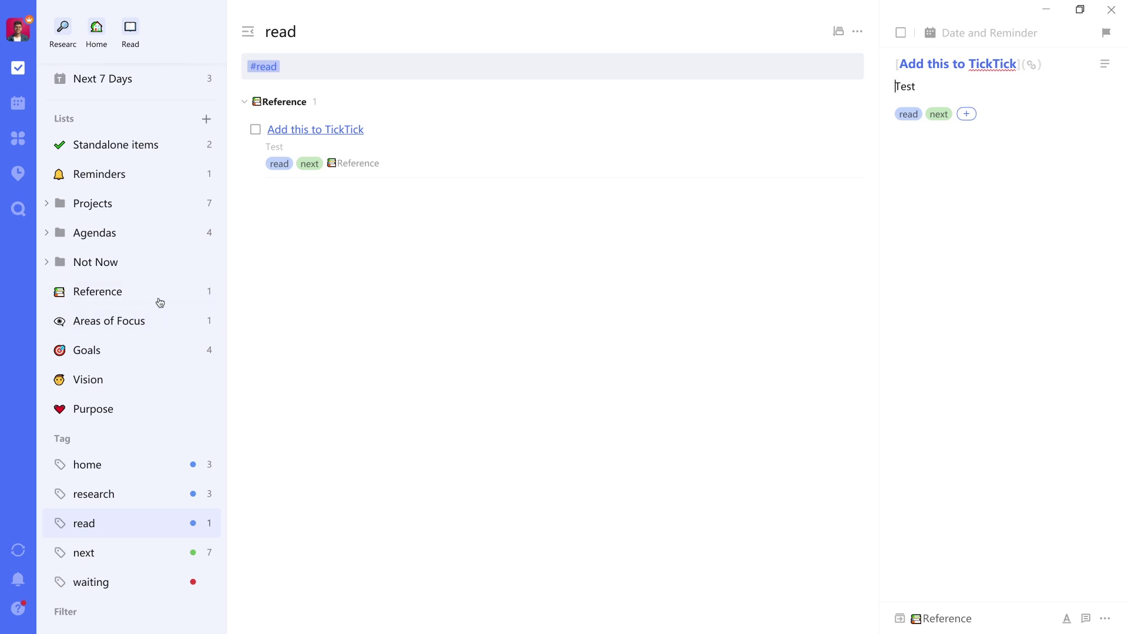
left_click(161, 294)
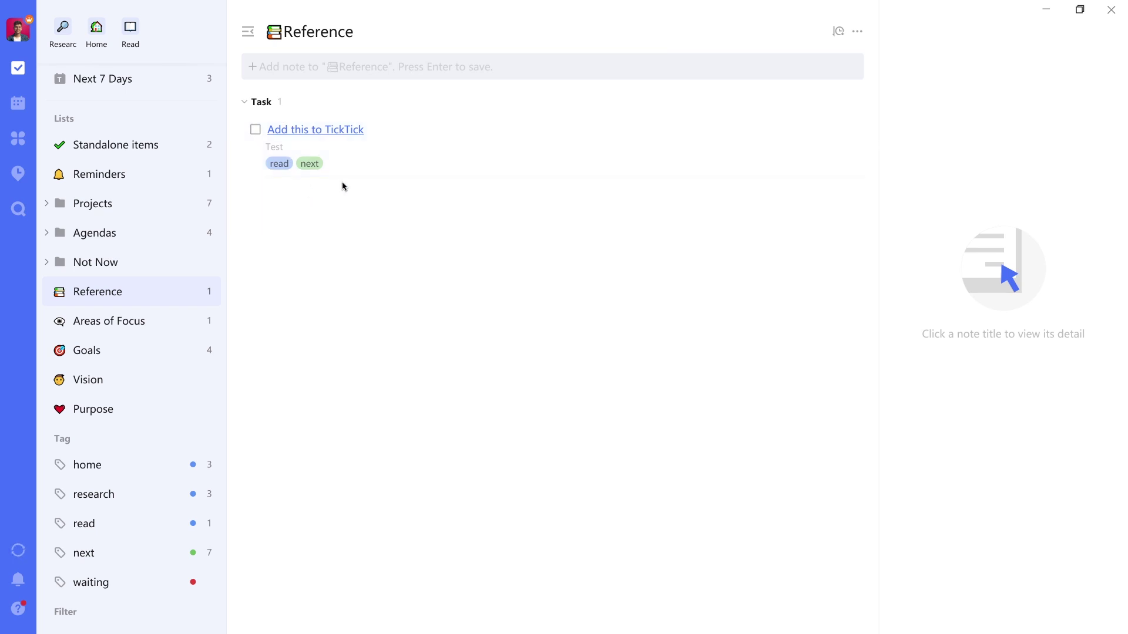
- Convert 'Add this to TickTick' into a note from its right-click menu
right_click(399, 136)
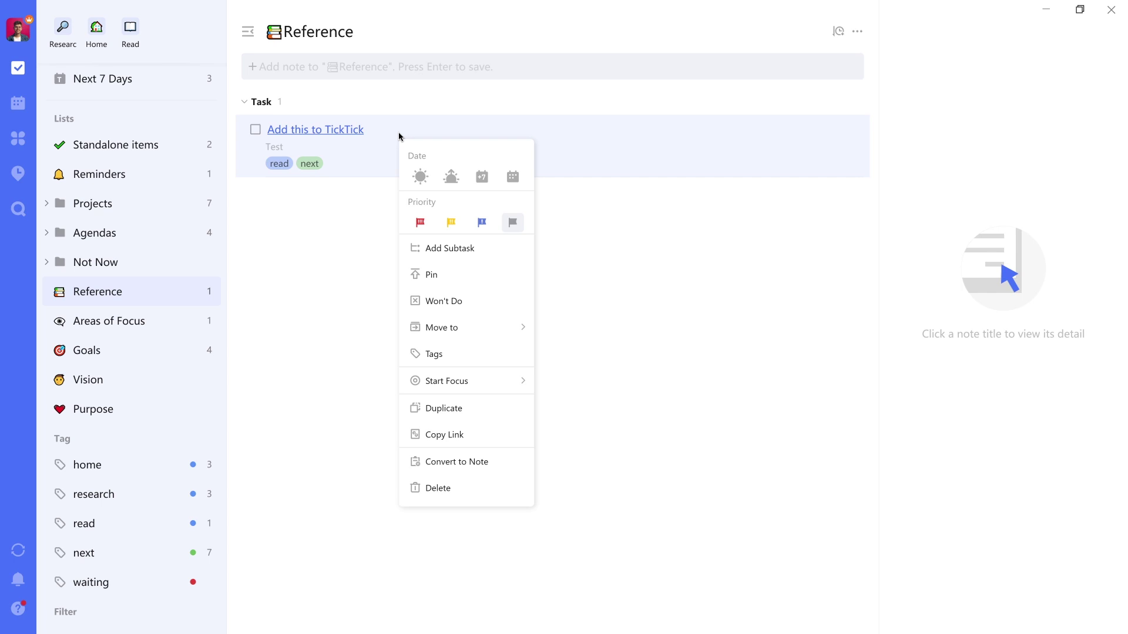
left_click(447, 462)
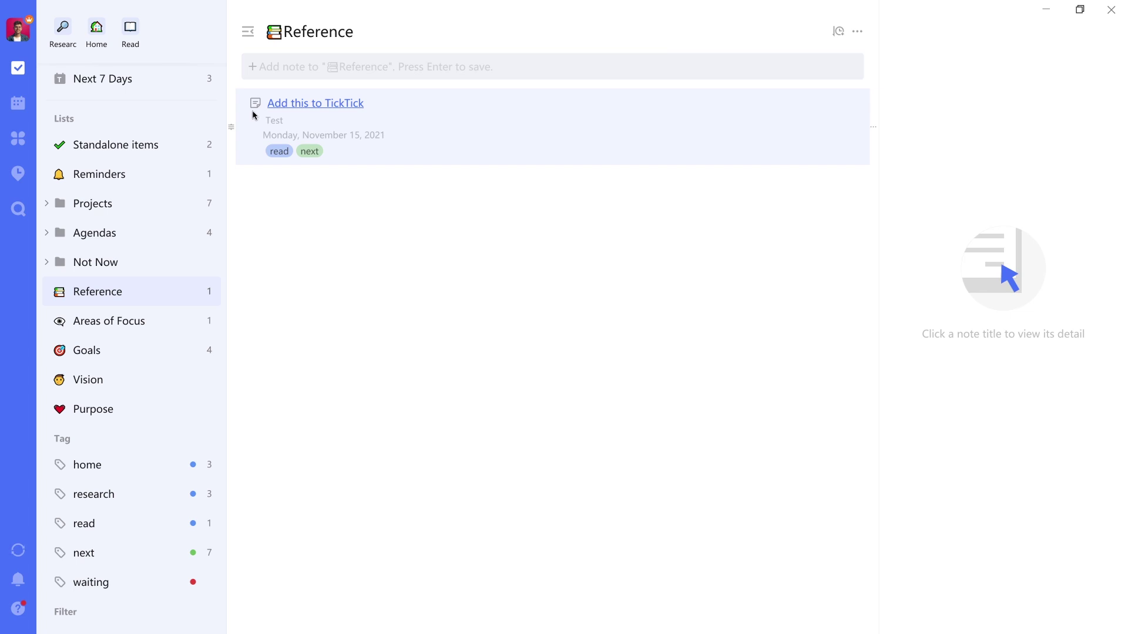
- Remove the read and next tags from the note and save it untagged
right_click(392, 130)
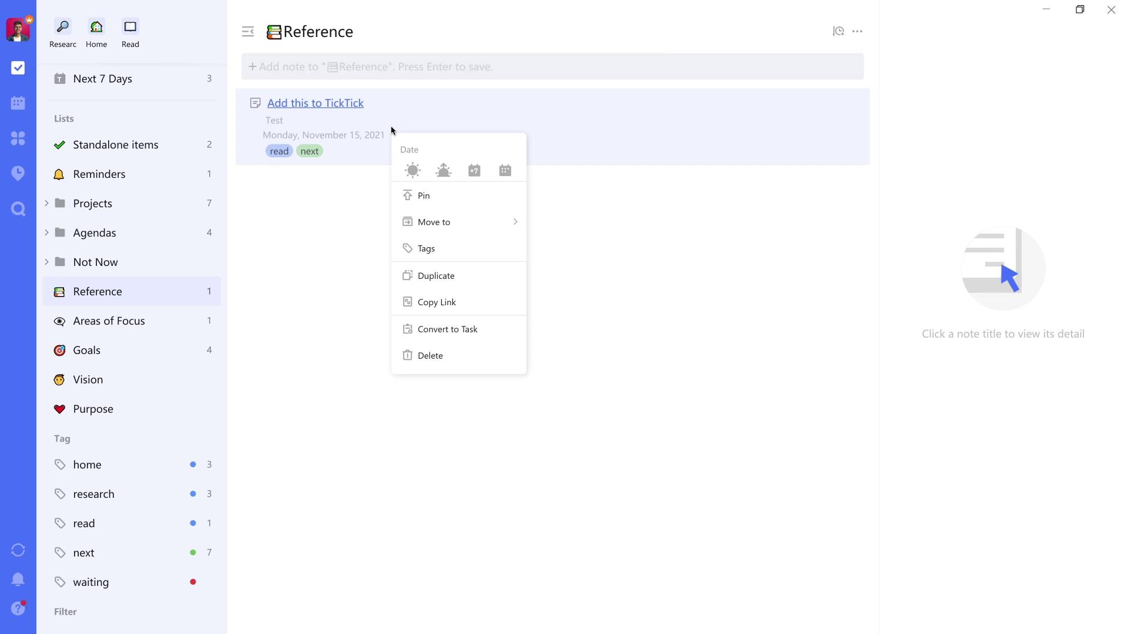
left_click(452, 253)
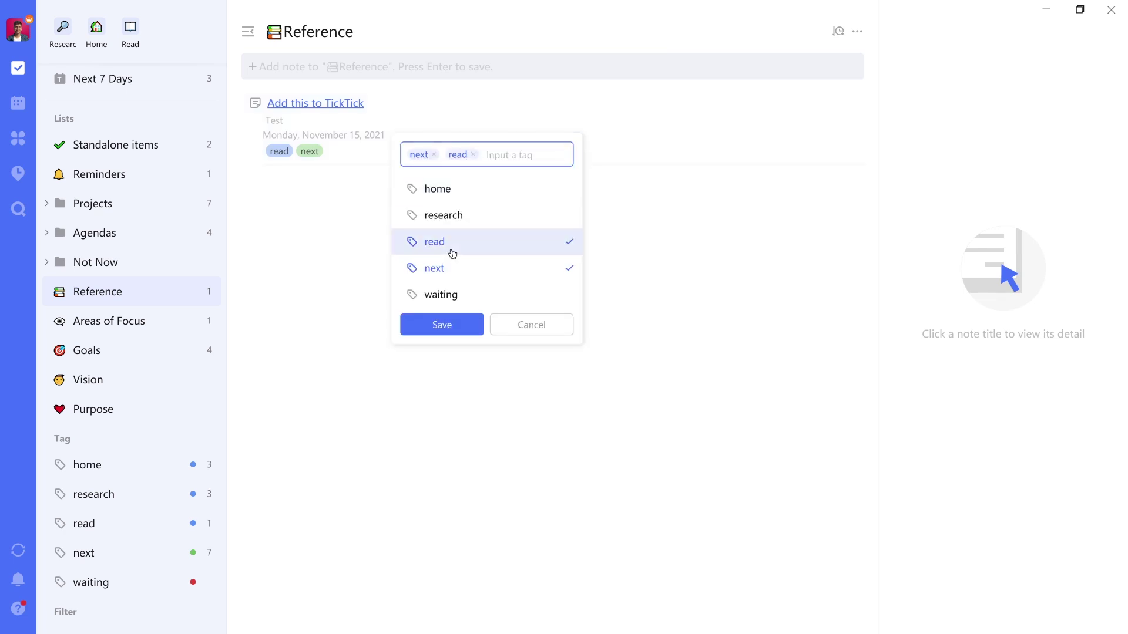
left_click(452, 253)
left_click(450, 268)
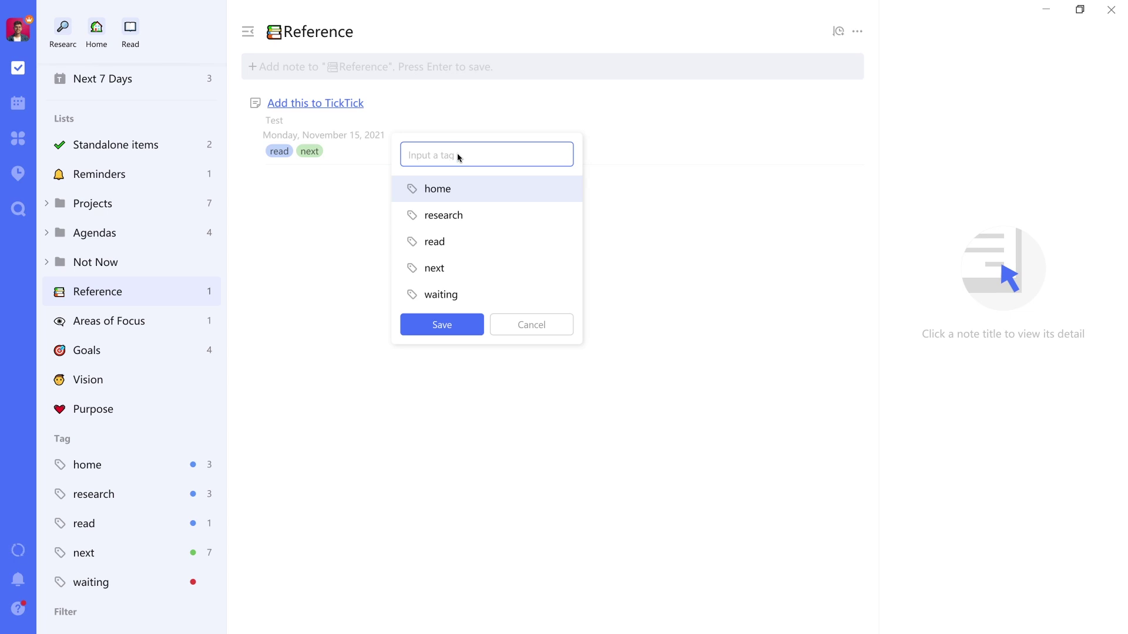
left_click(443, 325)
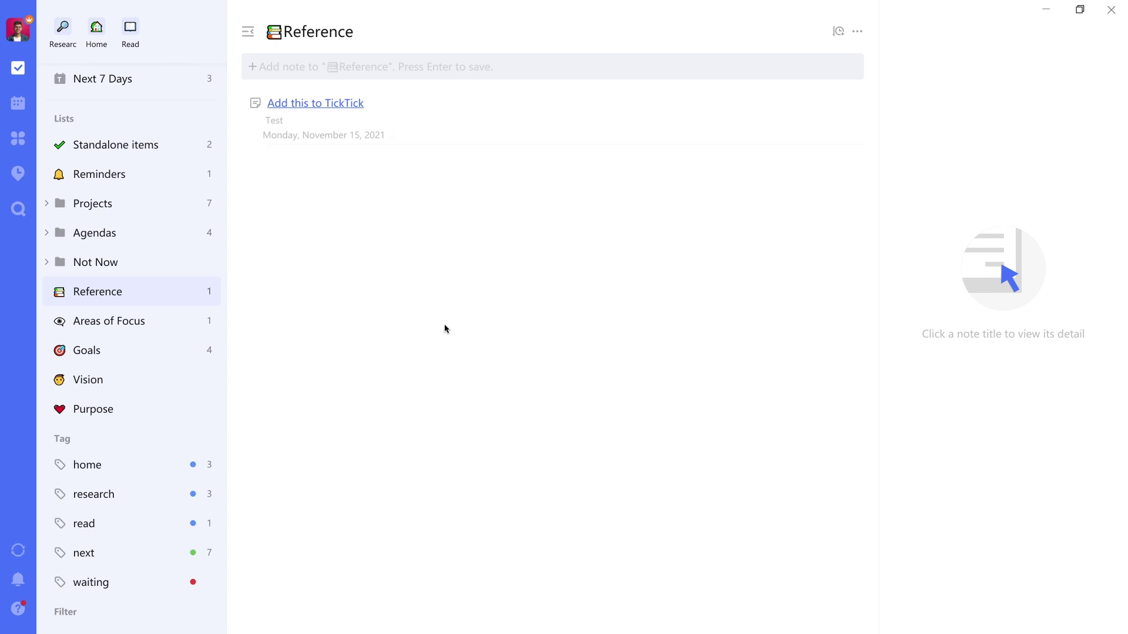
- Create a new 'headphone' tag and save it on the note
right_click(414, 131)
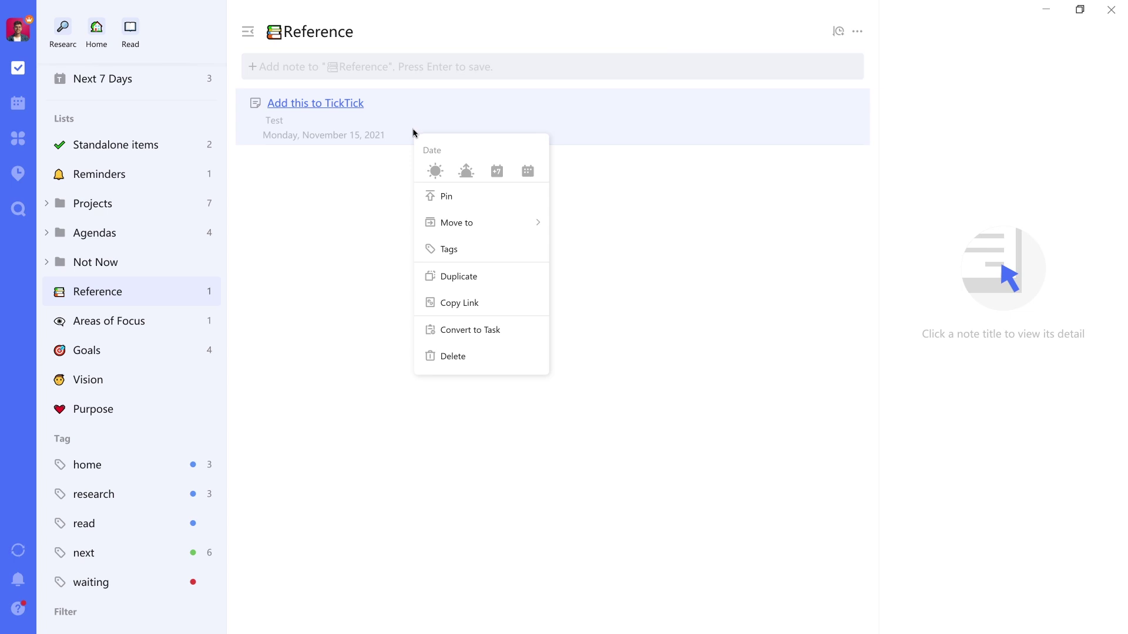
left_click(433, 251)
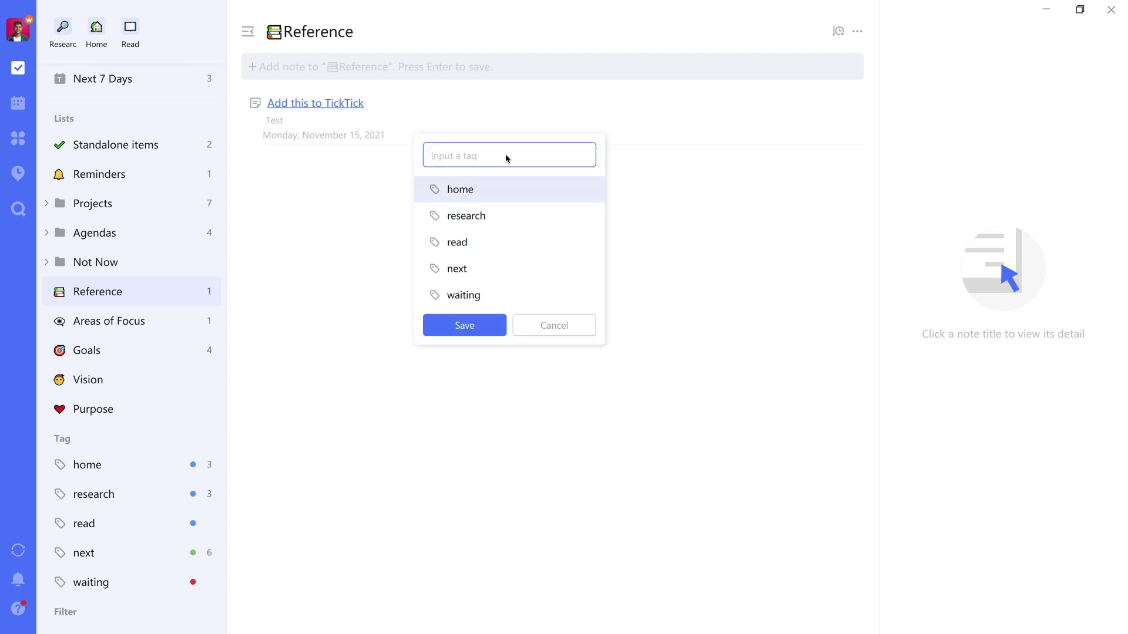
type("headphone")
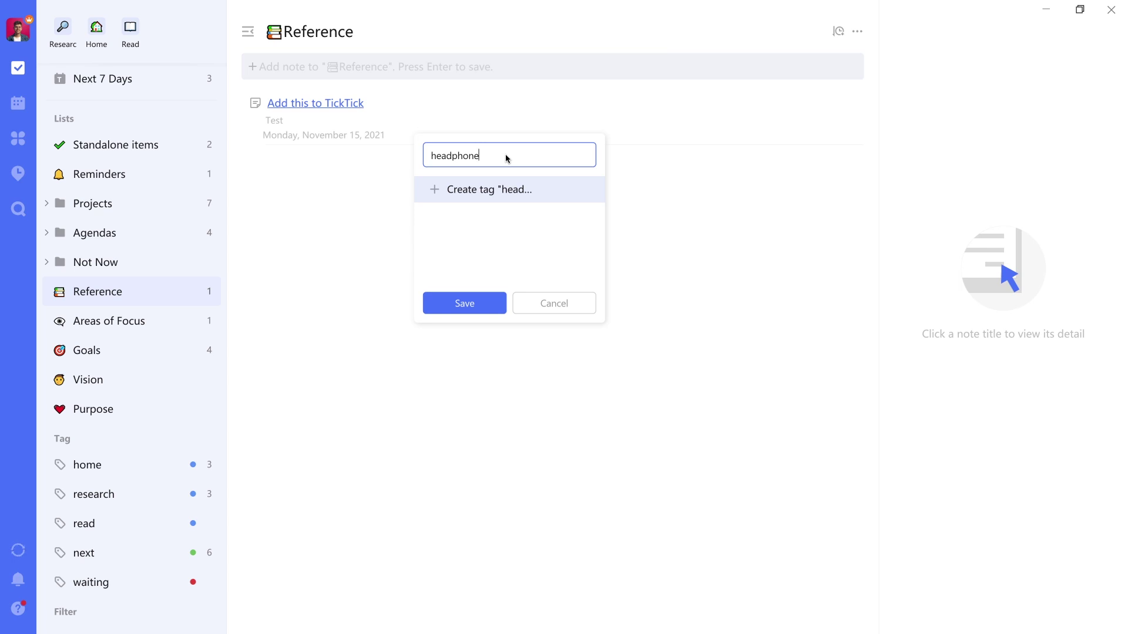
left_click(494, 196)
left_click(457, 323)
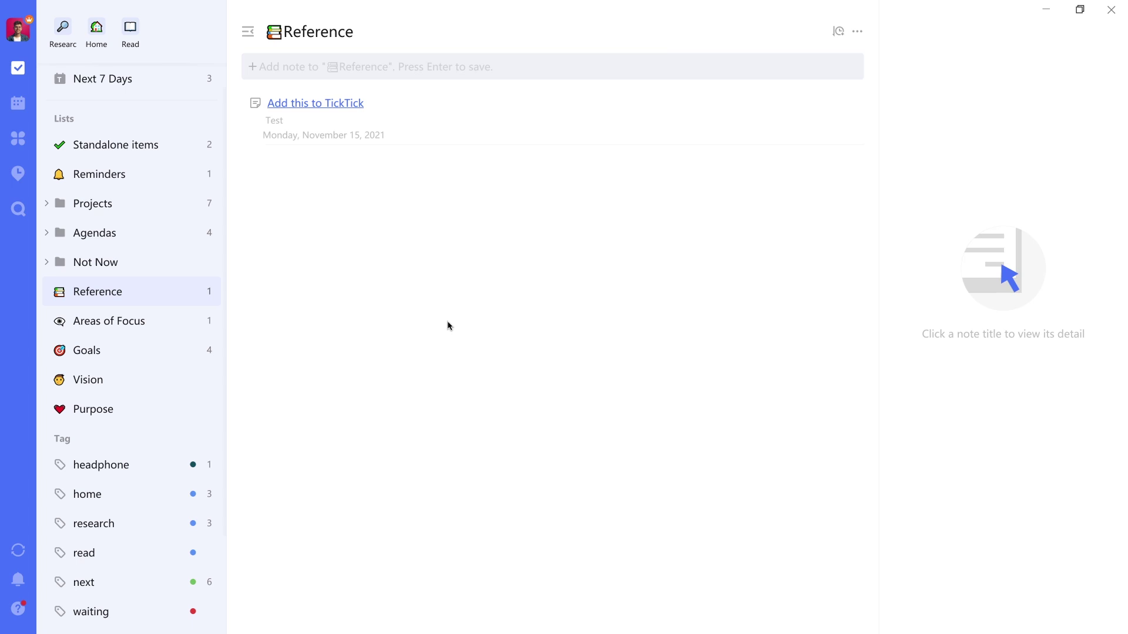
- Change the headphone tag's colour to light yellow and open the tagged note's details
left_click(134, 464)
right_click(134, 464)
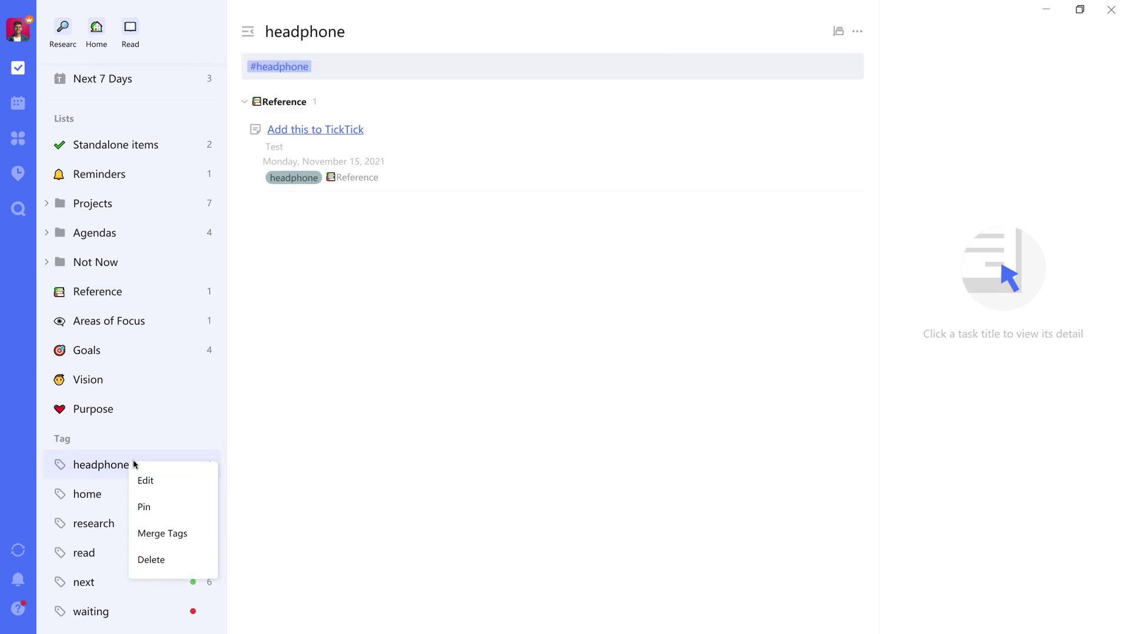
left_click(165, 479)
left_click(485, 316)
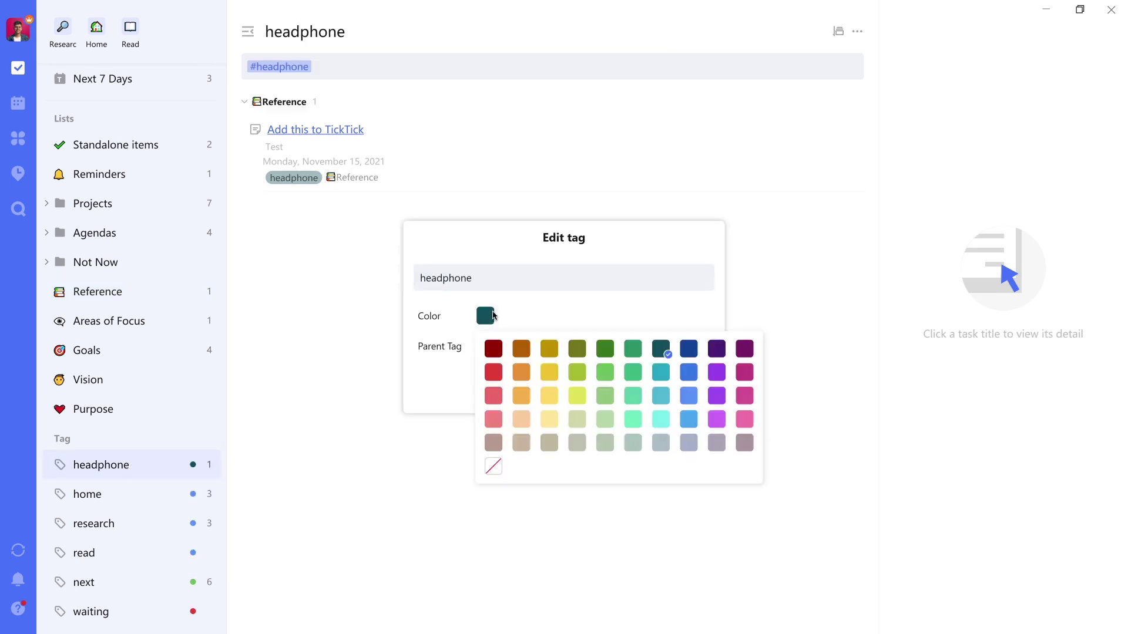
left_click(549, 396)
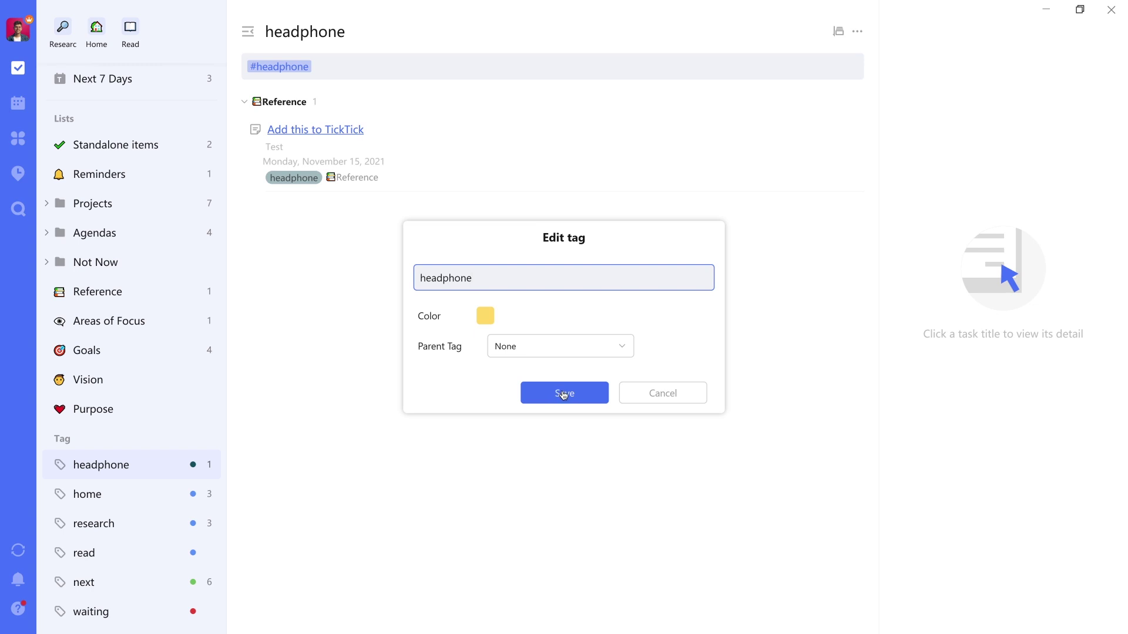
left_click(562, 393)
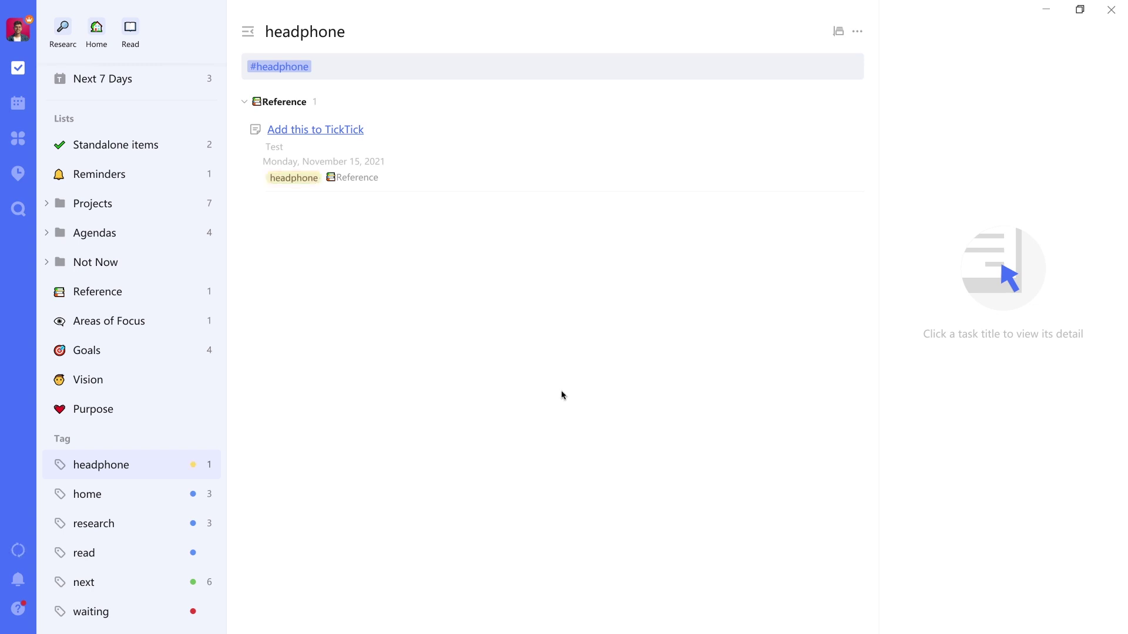
left_click(475, 134)
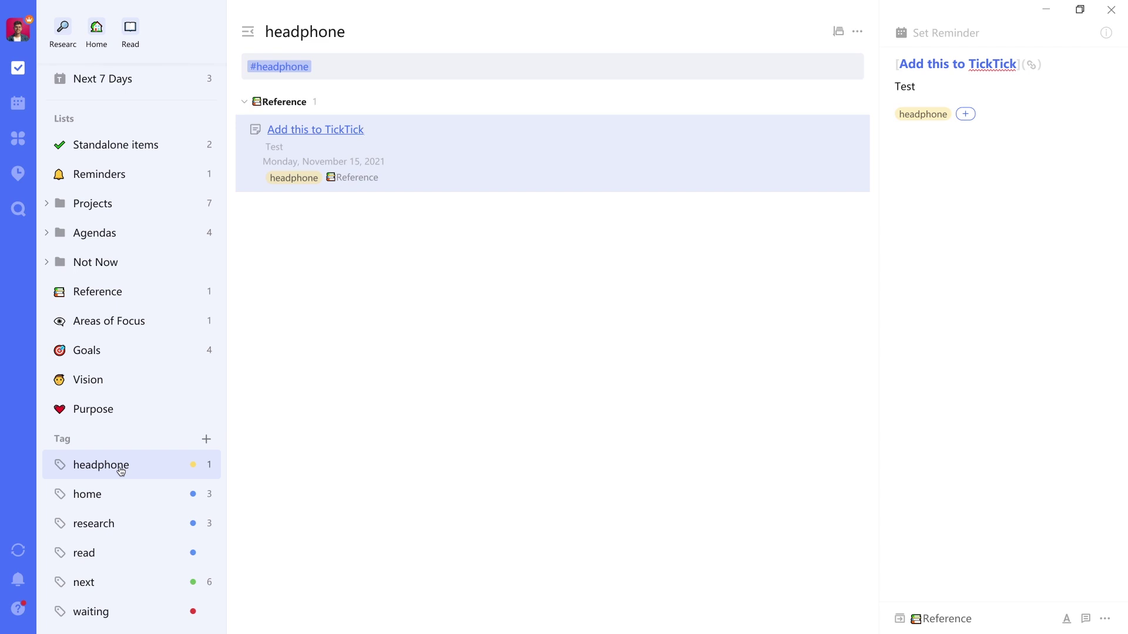
- Check the note's extra actions, then return to the Reference list and look over its options
scroll(119, 467, "down", 1)
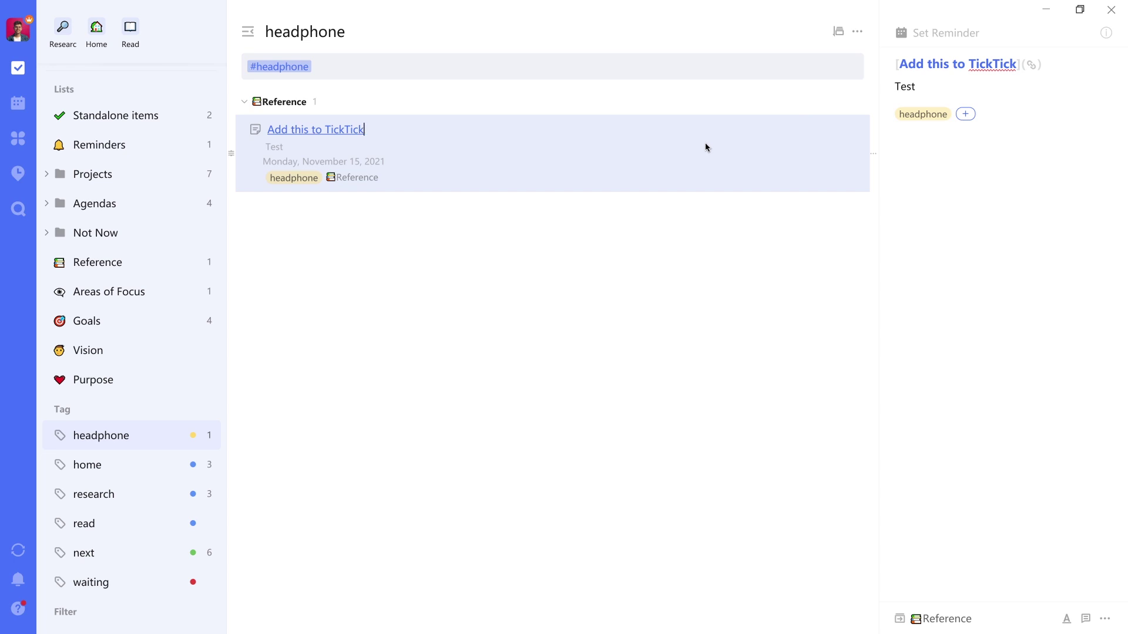
left_click(1103, 621)
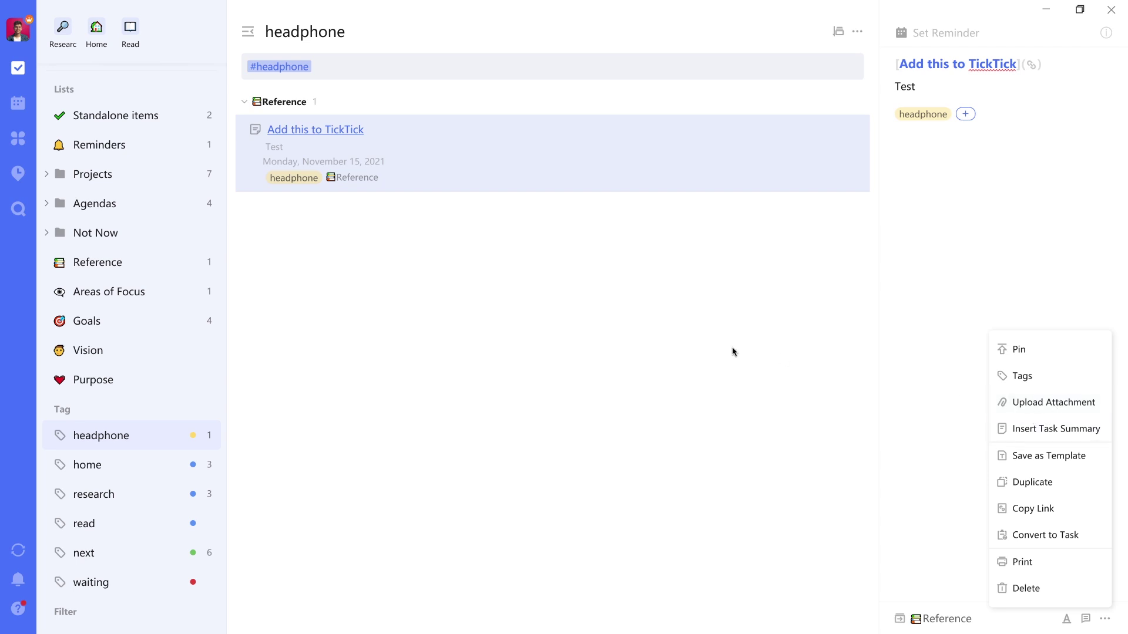
left_click(111, 262)
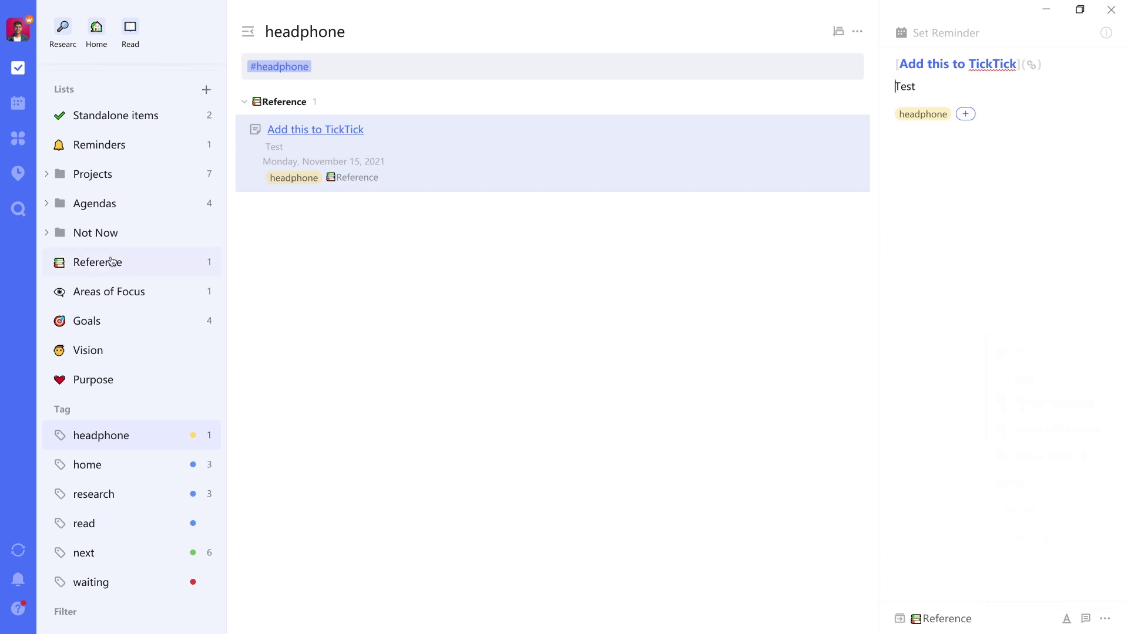
left_click(857, 31)
left_click(857, 31)
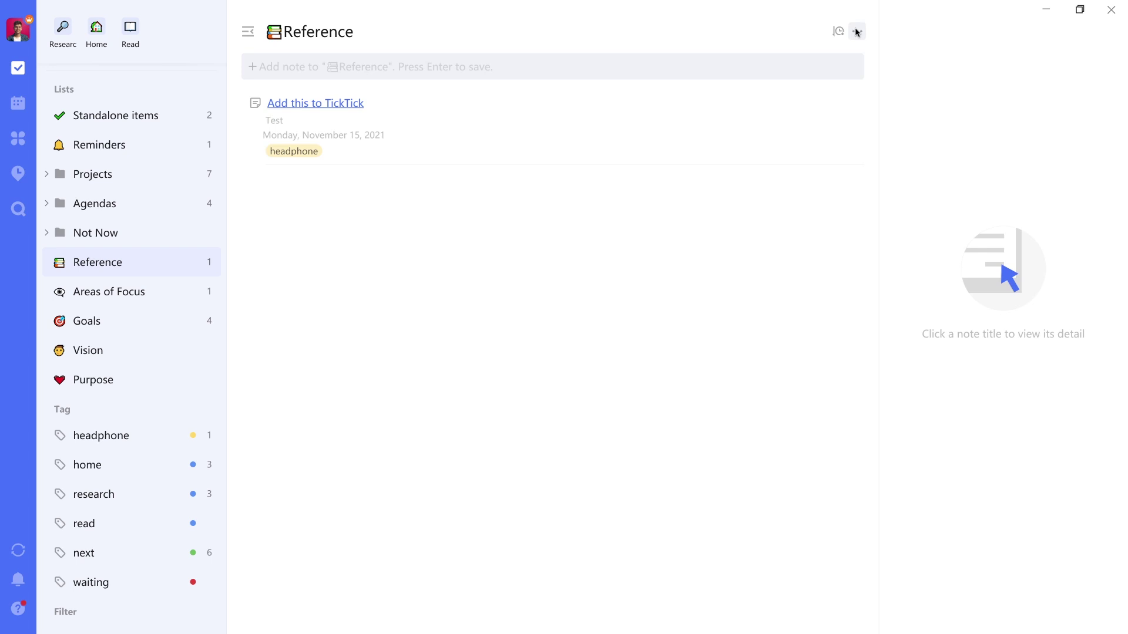
left_click(857, 31)
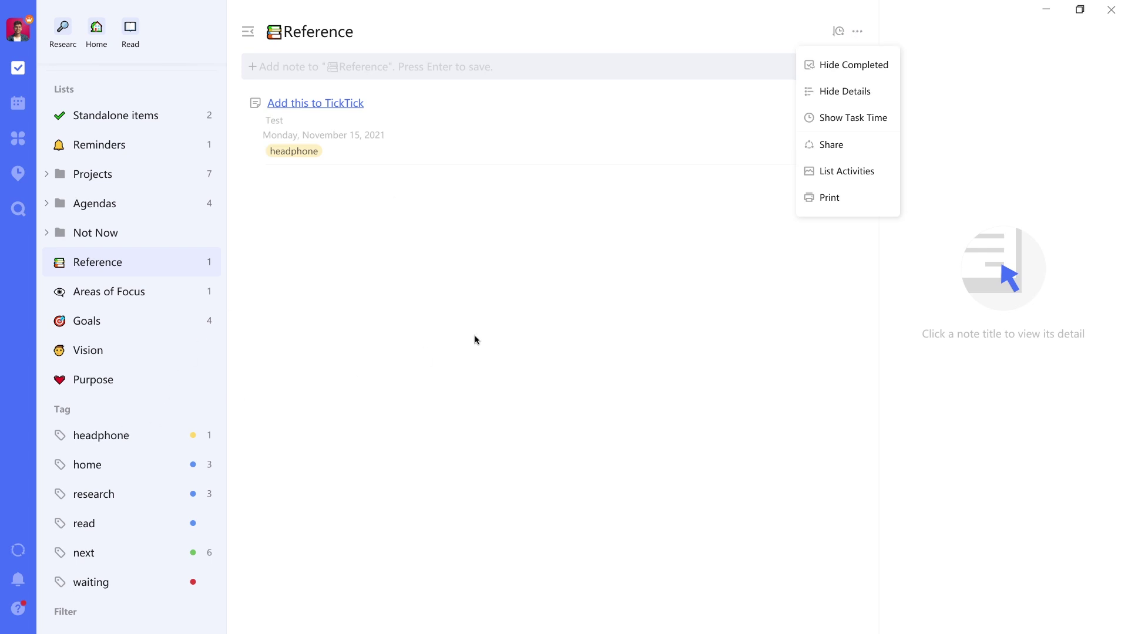
left_click(267, 258)
scroll(191, 329, "up", 2)
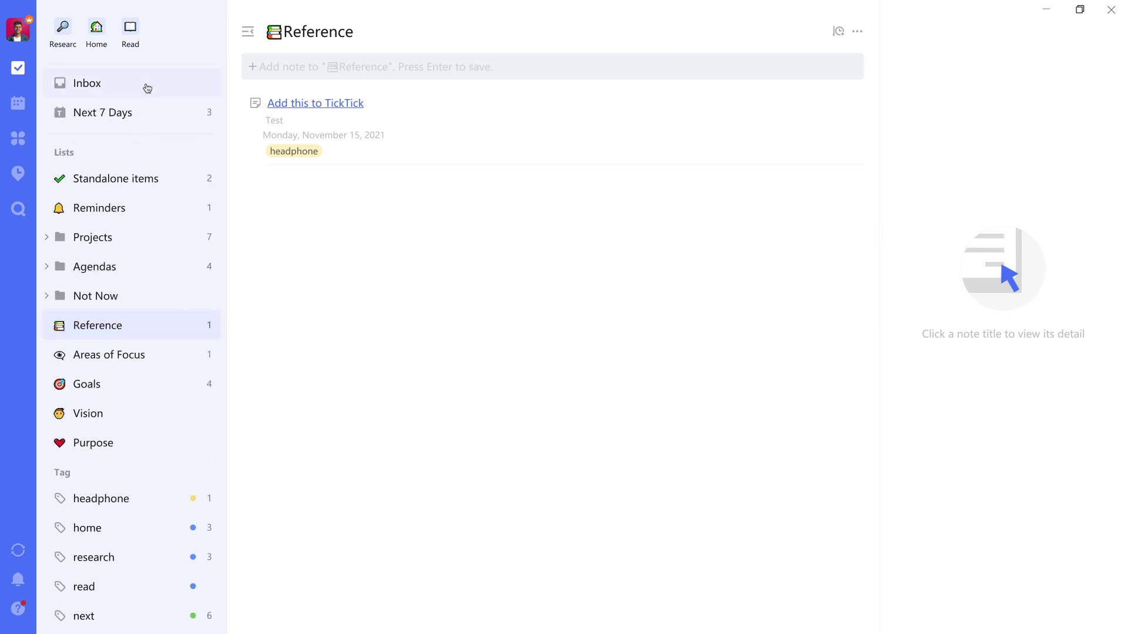
- Add an Inbox task named 'Item' and convert it into a note
left_click(147, 88)
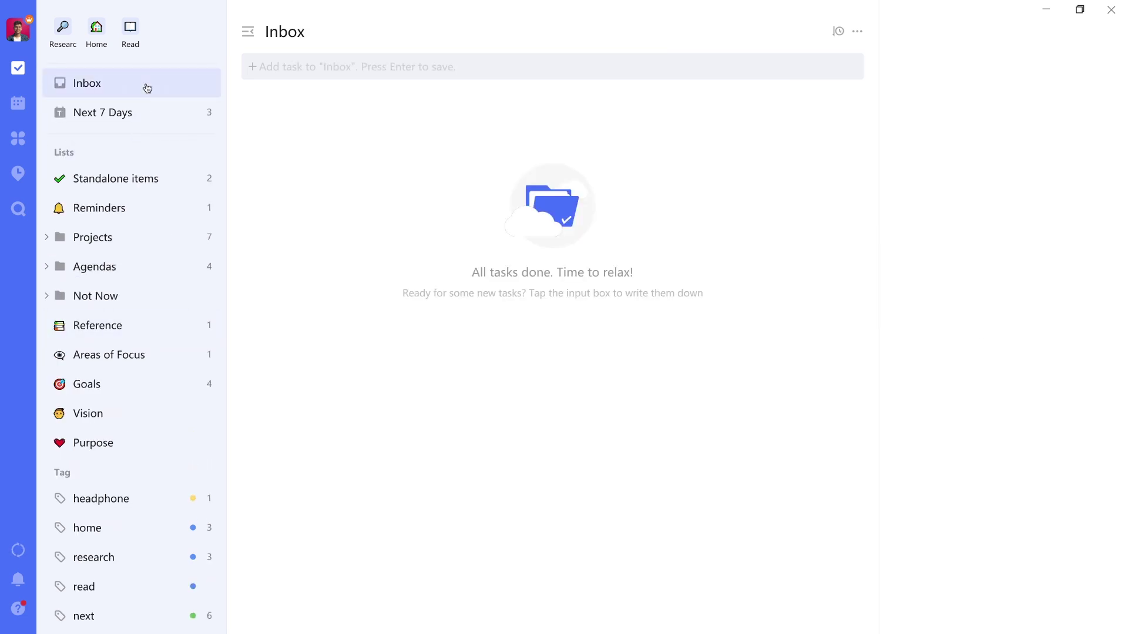
left_click(252, 64)
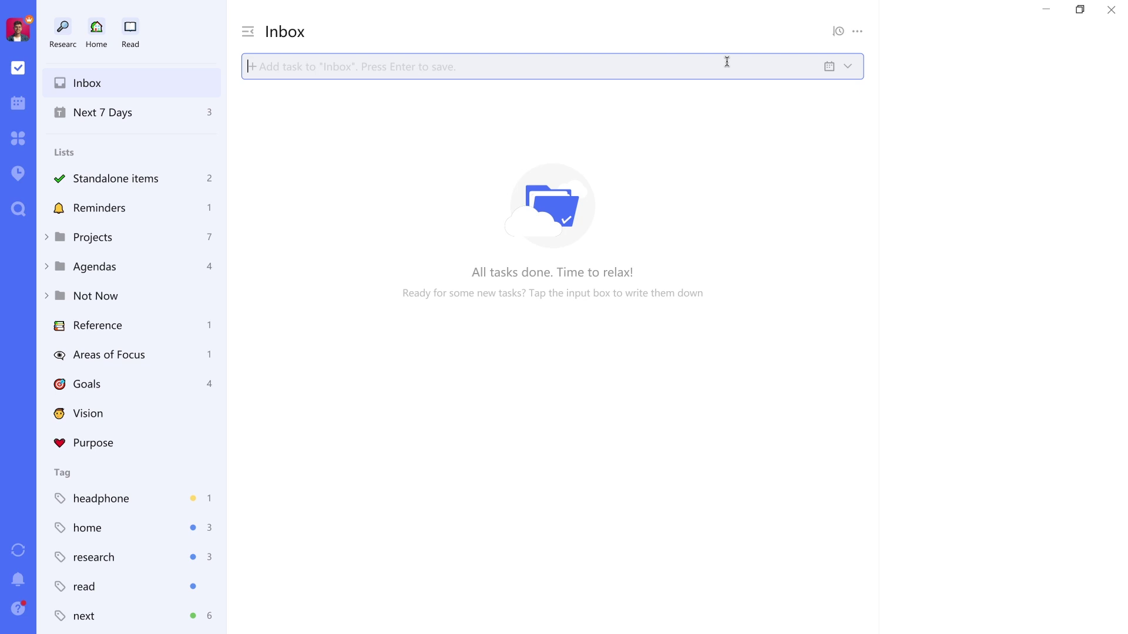
type("Item")
key("Return")
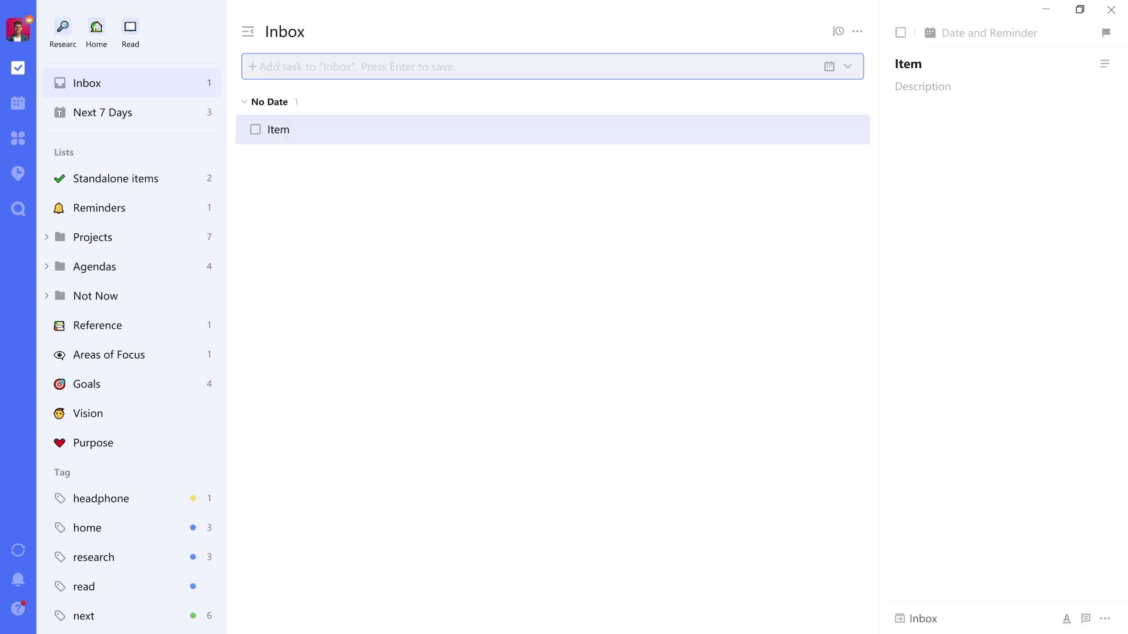
right_click(699, 122)
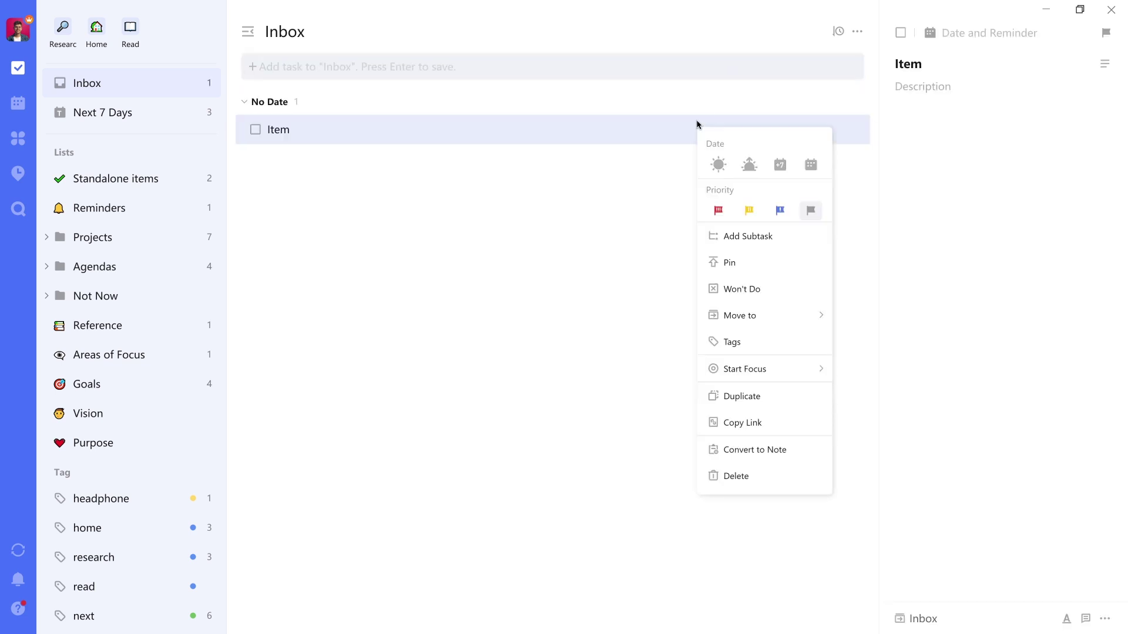
left_click(764, 450)
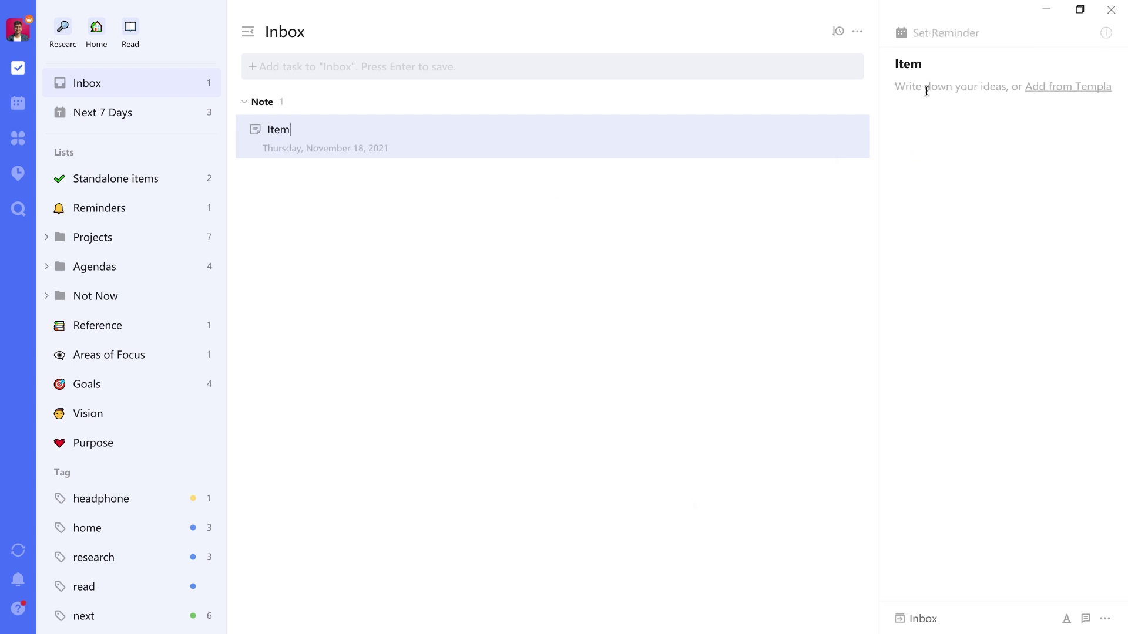
- Bring up the note template picker on Item to add the Reading Note template
left_click(1086, 620)
left_click(1103, 623)
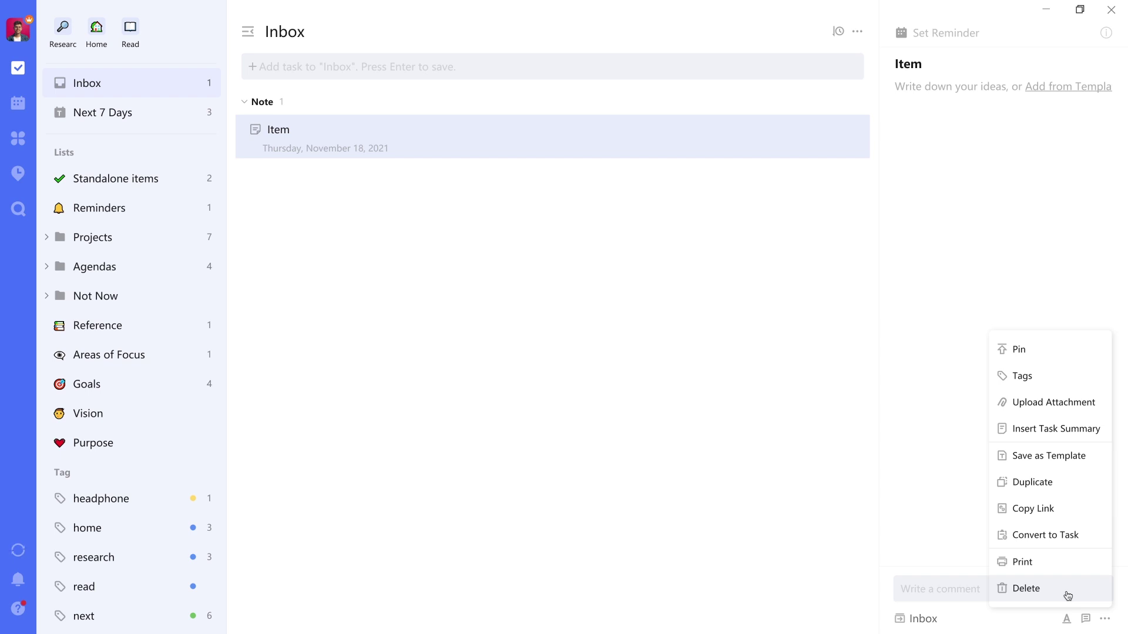
left_click(1086, 88)
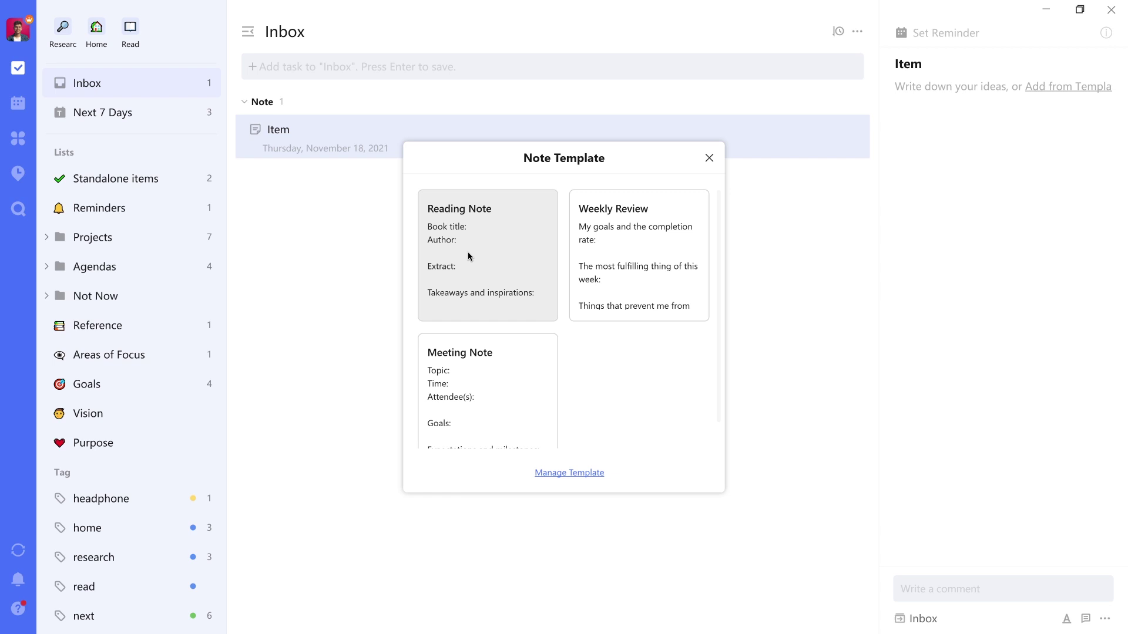
scroll(617, 258, "down", 1)
scroll(612, 335, "up", 1)
scroll(605, 376, "down", 1)
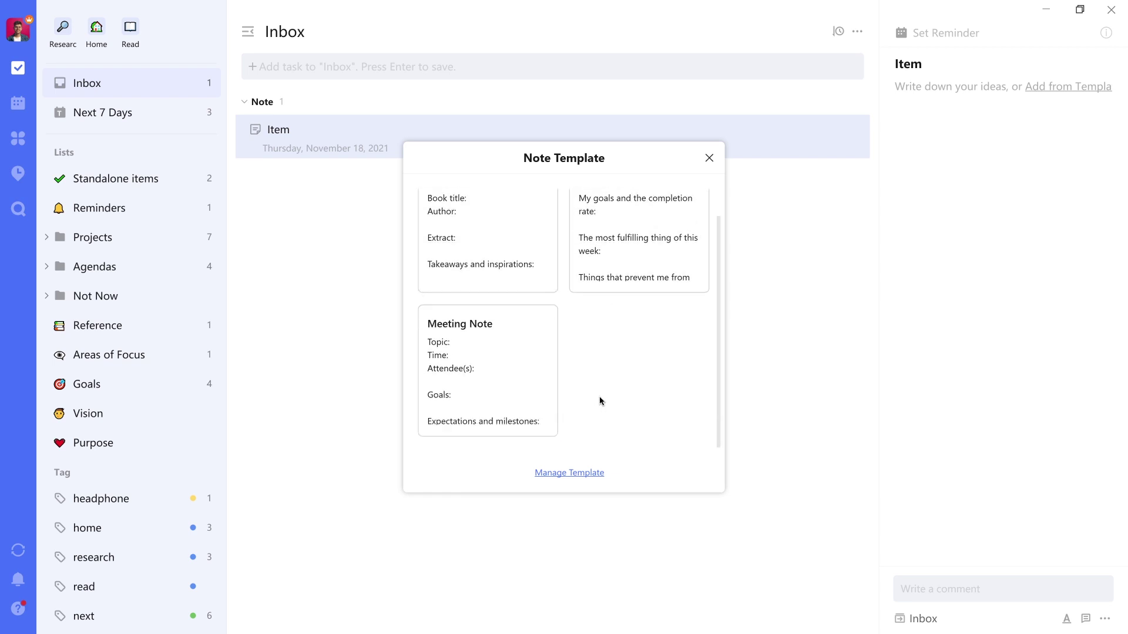
scroll(601, 401, "up", 1)
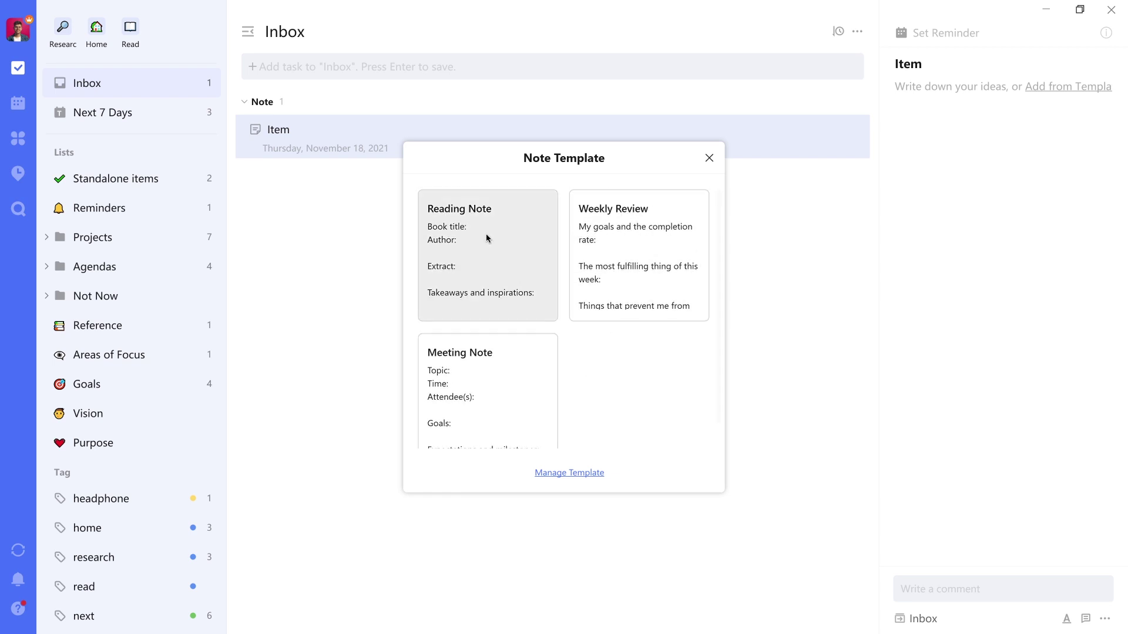
- Apply the Reading Note template to the note, then delete all its template text
left_click(486, 237)
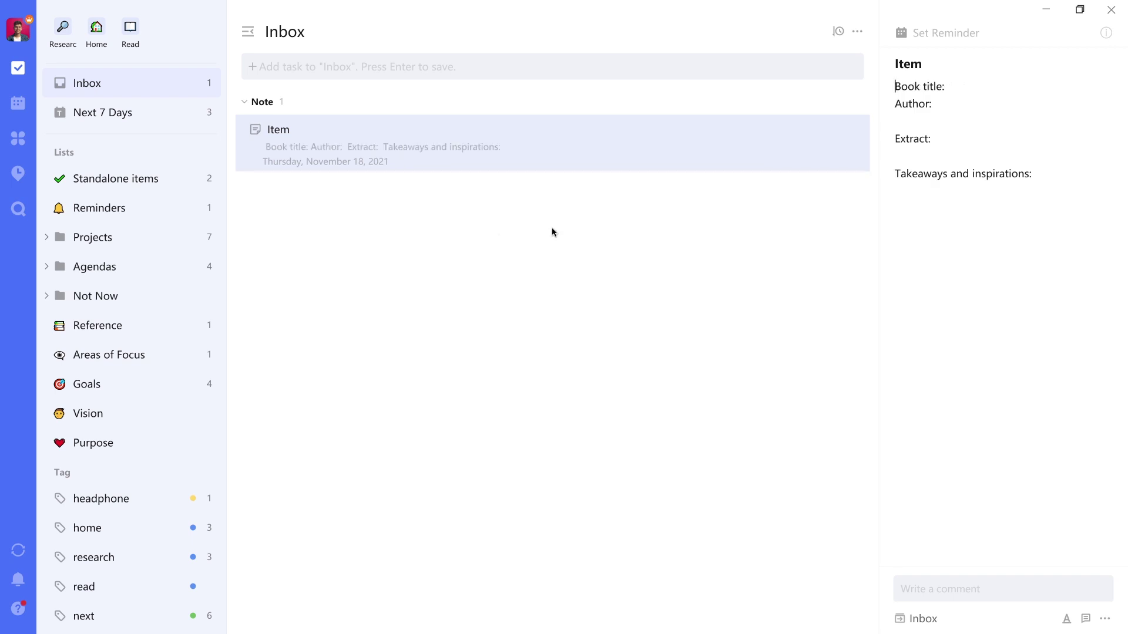
left_click_drag(895, 87, 943, 106)
left_click_drag(905, 175, 1092, 189)
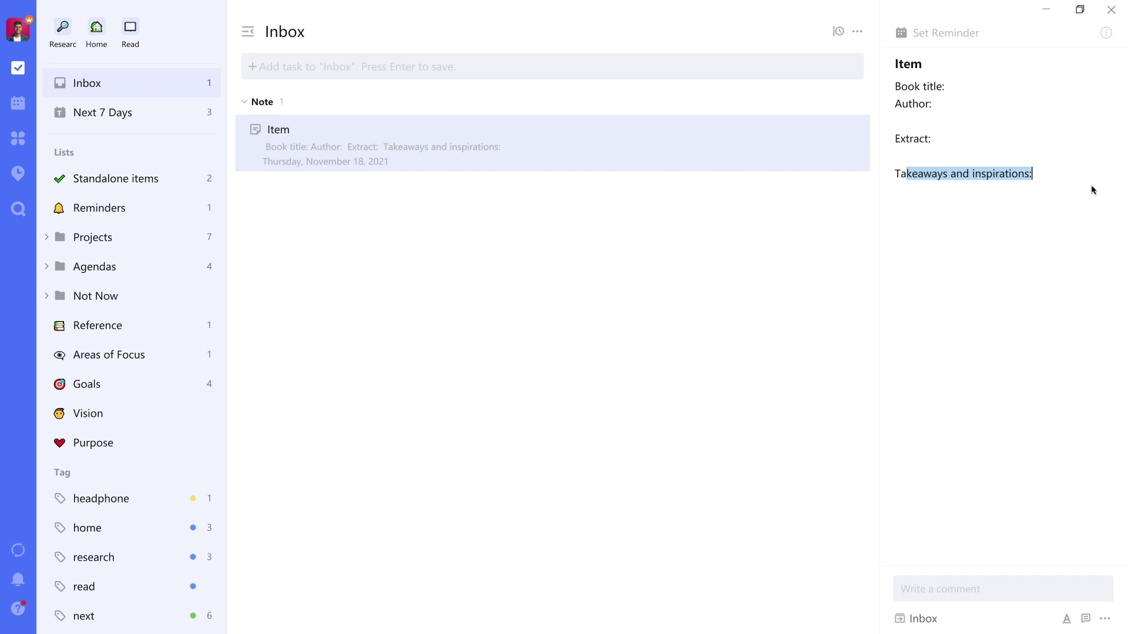
left_click(1082, 179)
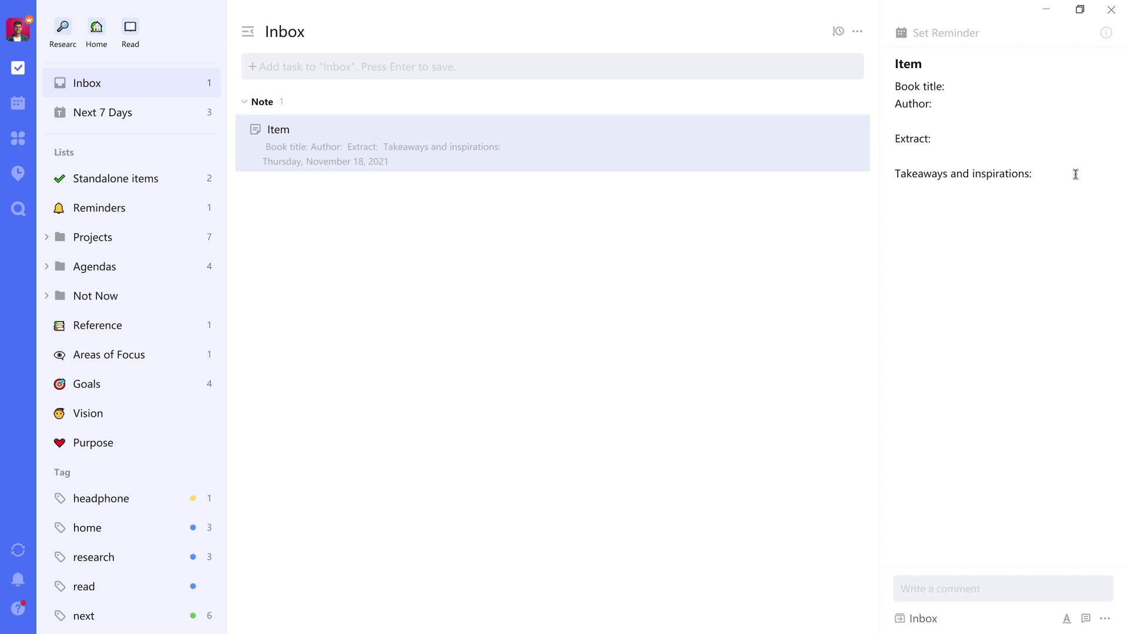
left_click_drag(1075, 174, 877, 94)
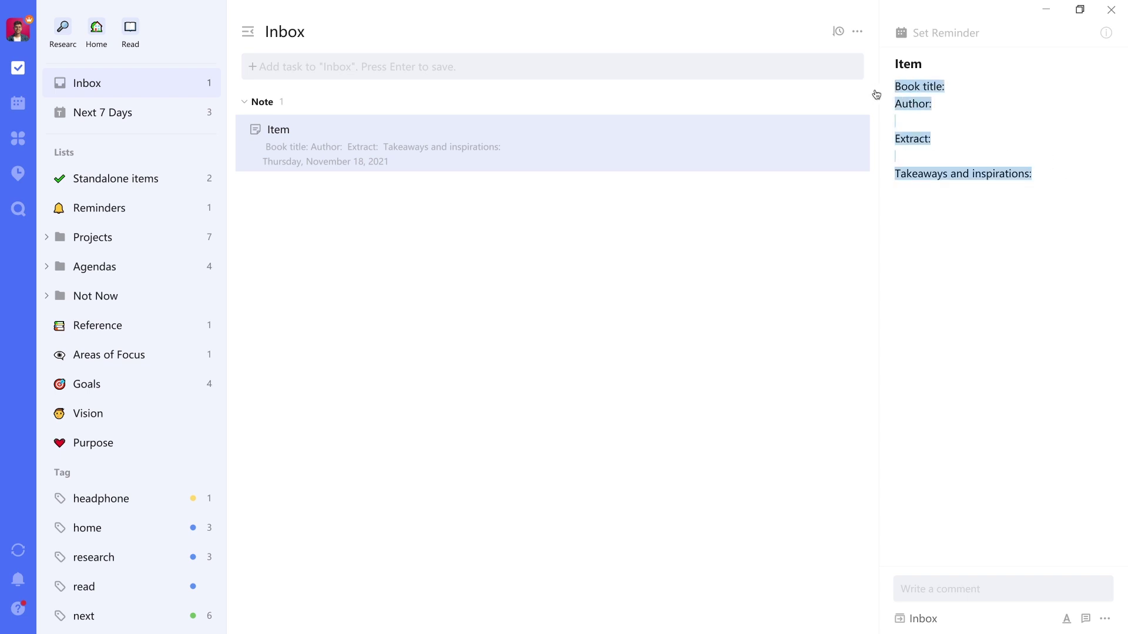
key("BackSpace")
- Write Passport and Wallet on separate lines and format them as checklist items
type("Passport")
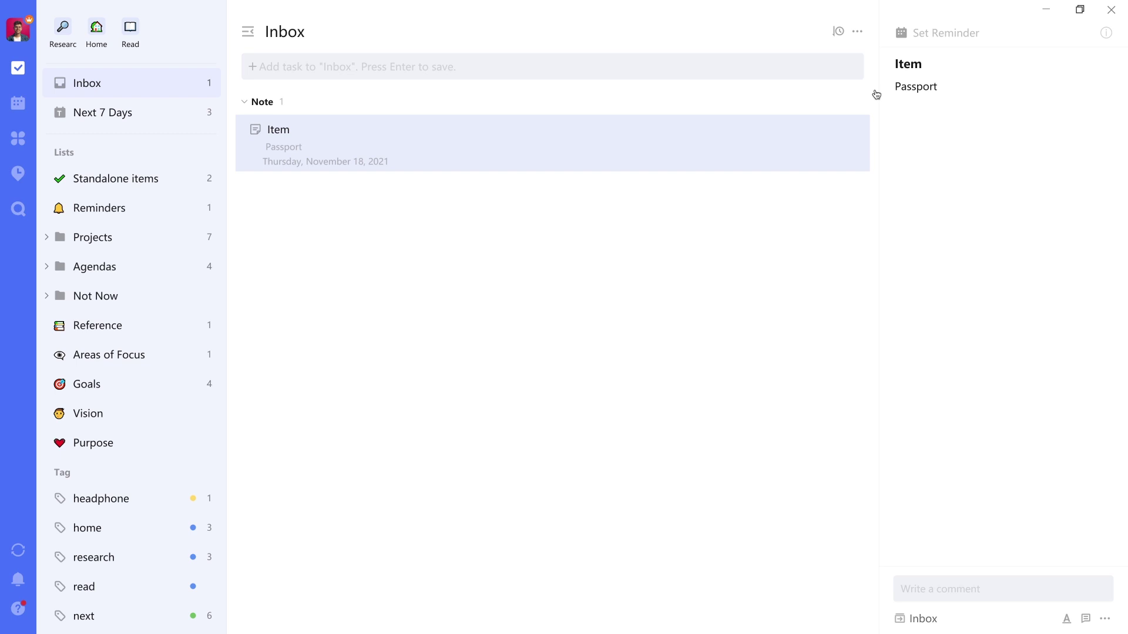
key("Return")
type("Wallet")
key("ctrl+a")
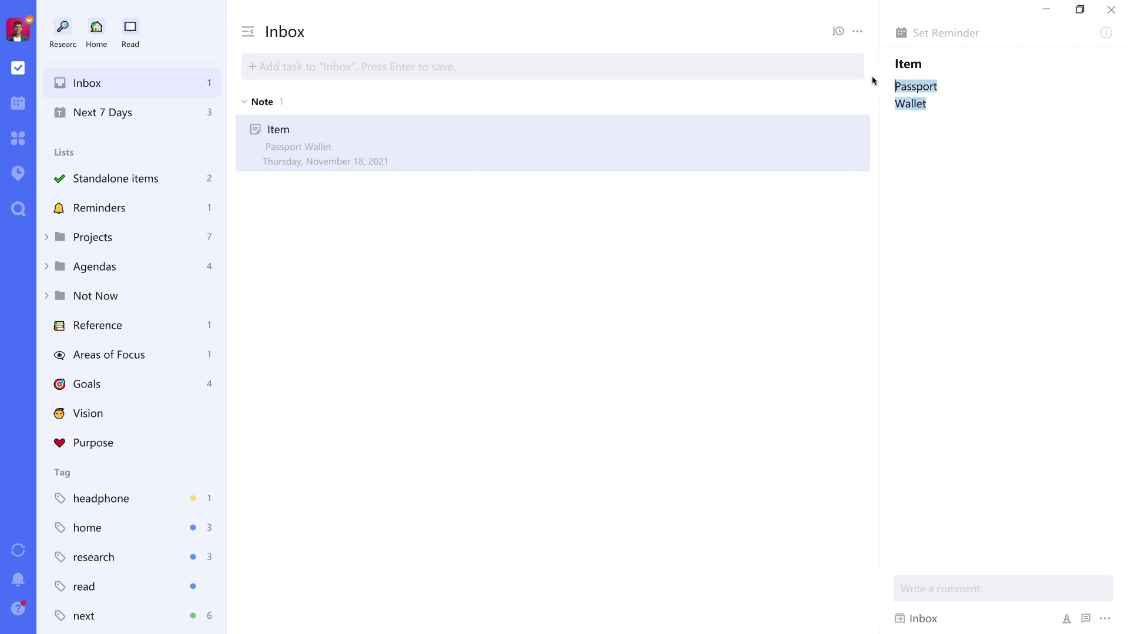
left_click(1066, 618)
left_click(997, 548)
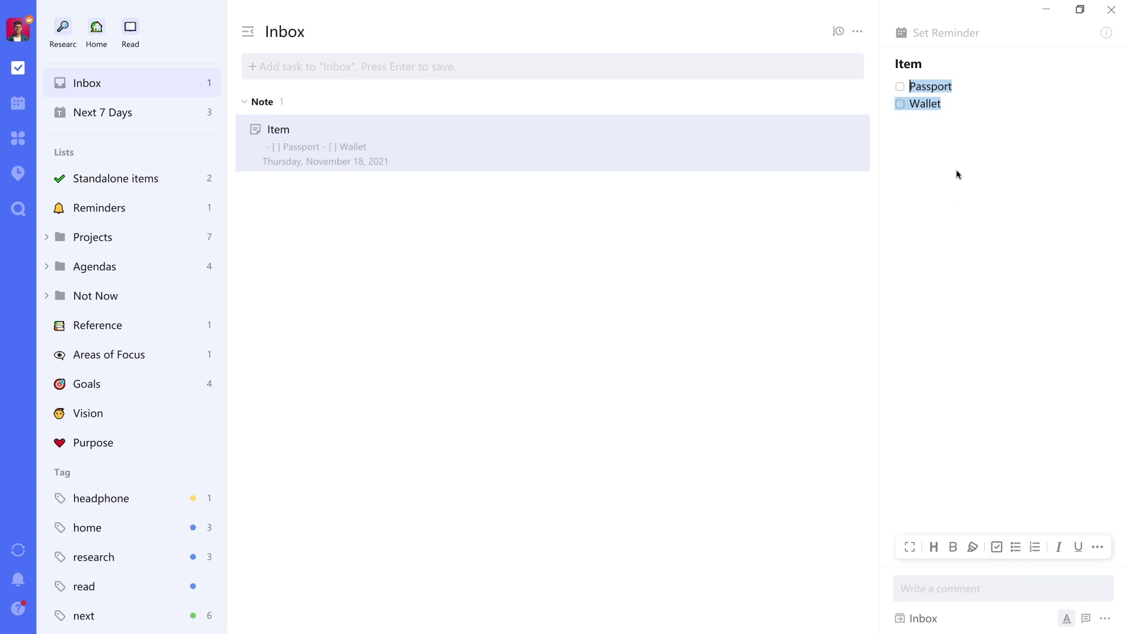
left_click(969, 99)
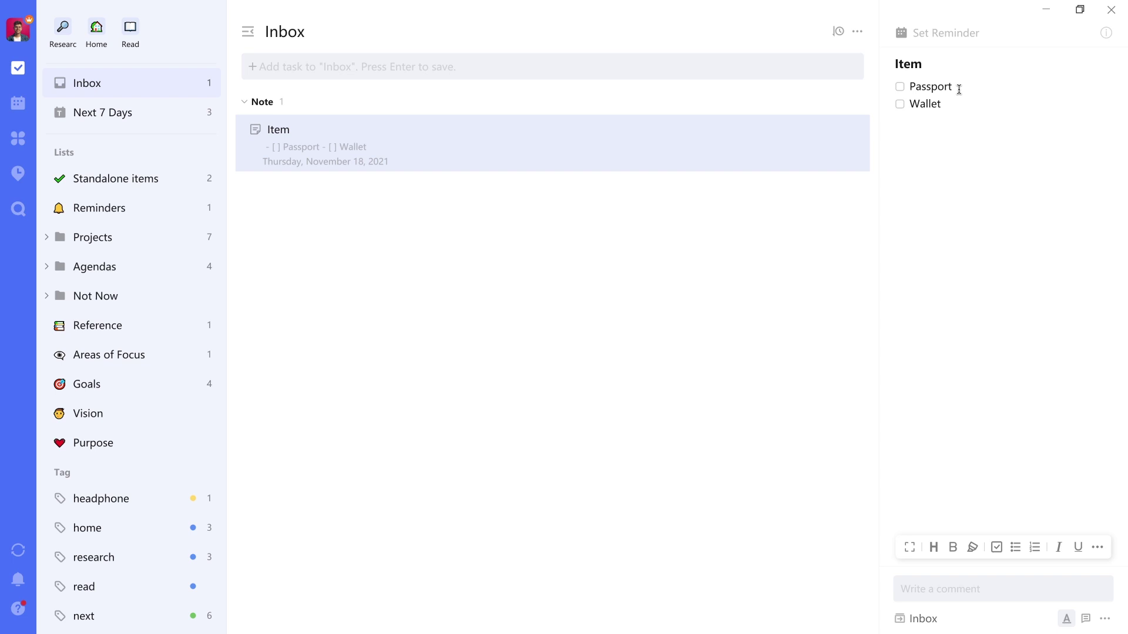
- Retitle the note 'Travel checklist'
left_click_drag(936, 63, 863, 68)
type("Travel checkloist")
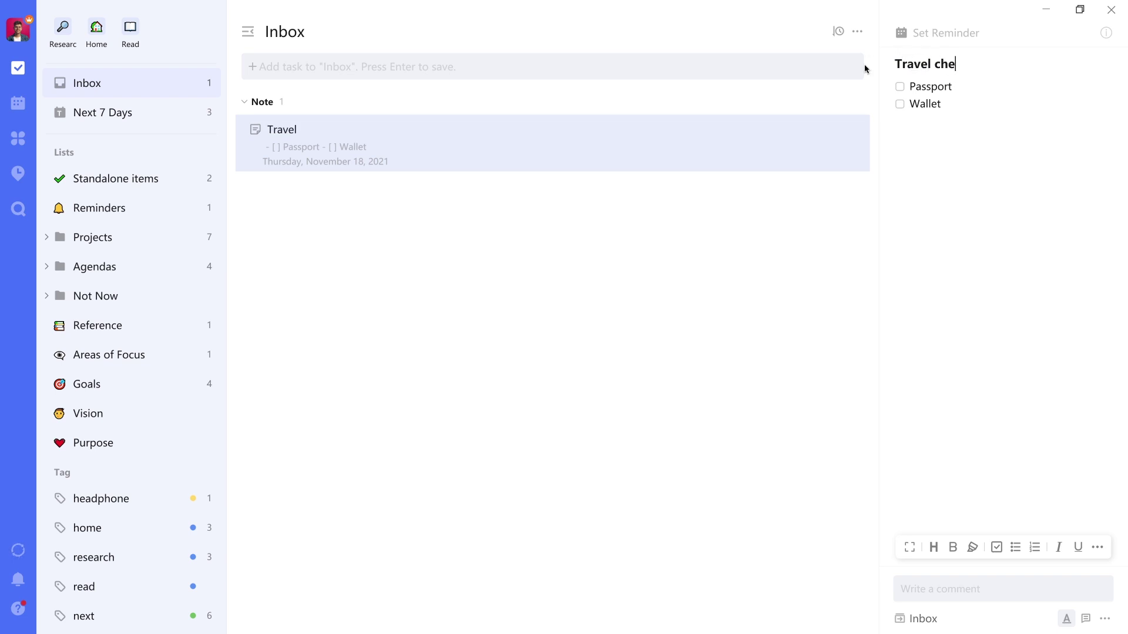
key("BackSpace")
key("BackSpace")
key("BackSpace")
key("BackSpace")
type("ist")
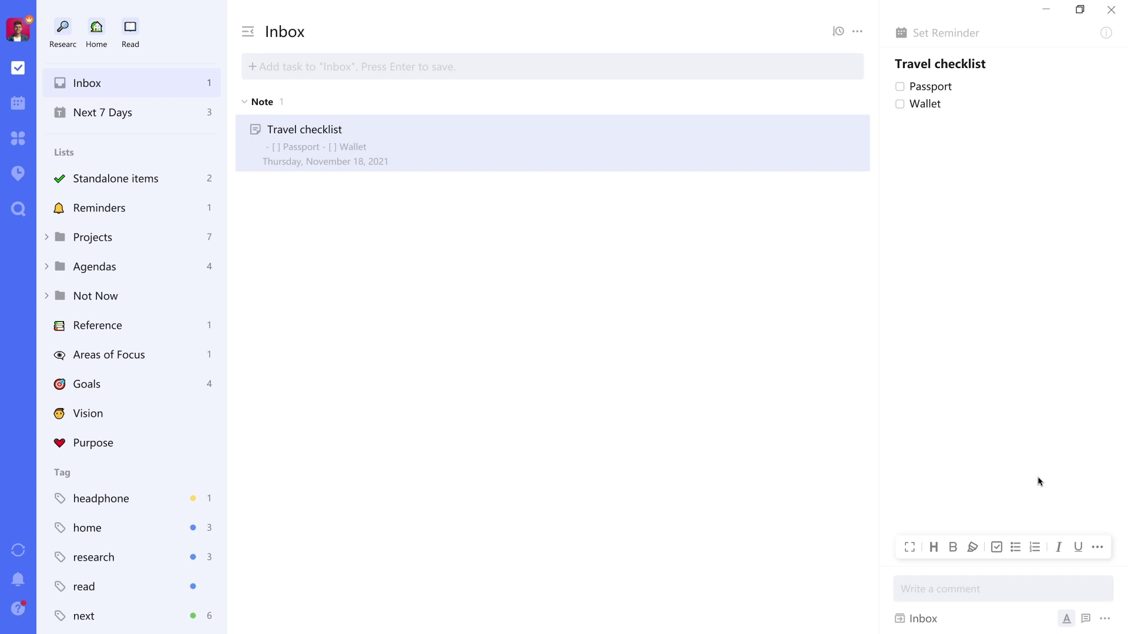
- Save the Travel checklist note as a template and confirm
left_click(1105, 619)
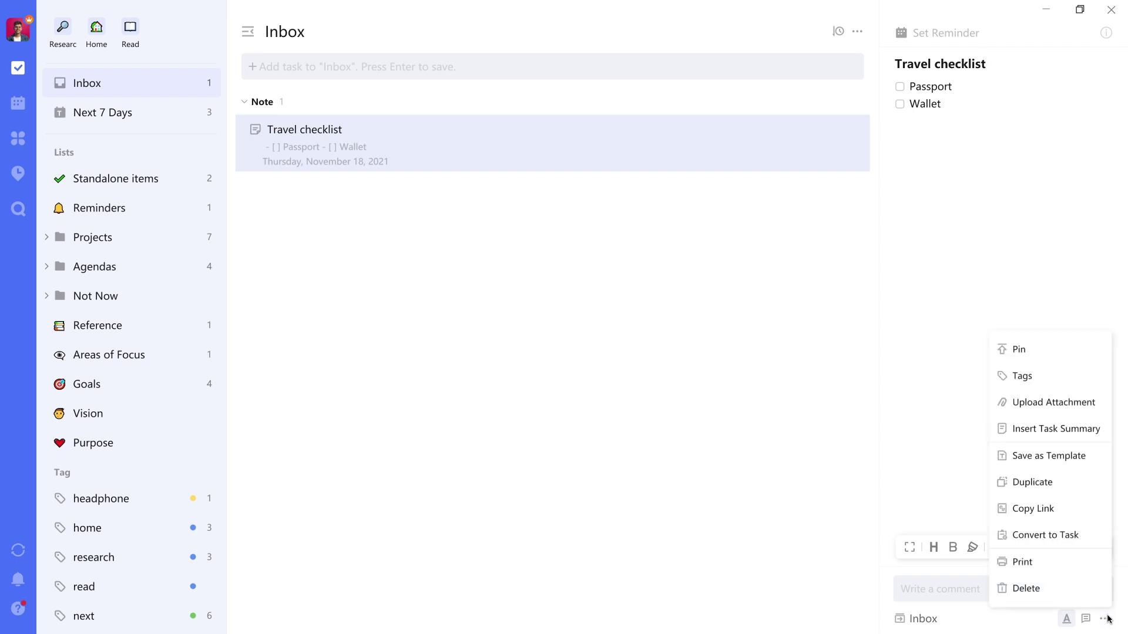
left_click(1067, 457)
left_click(574, 369)
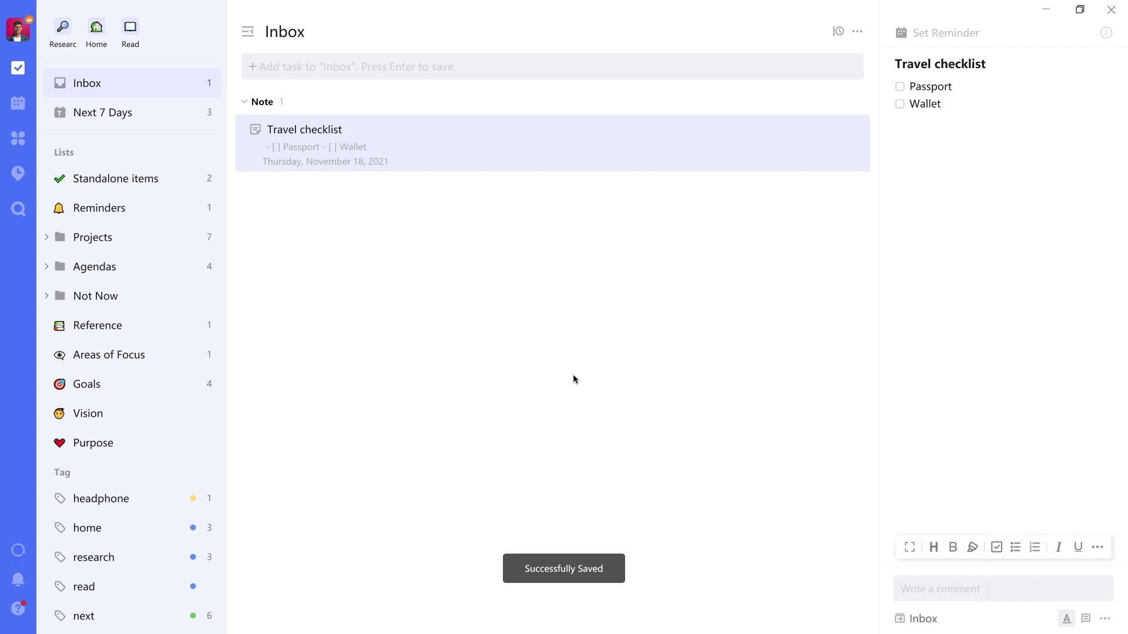
left_click(81, 86)
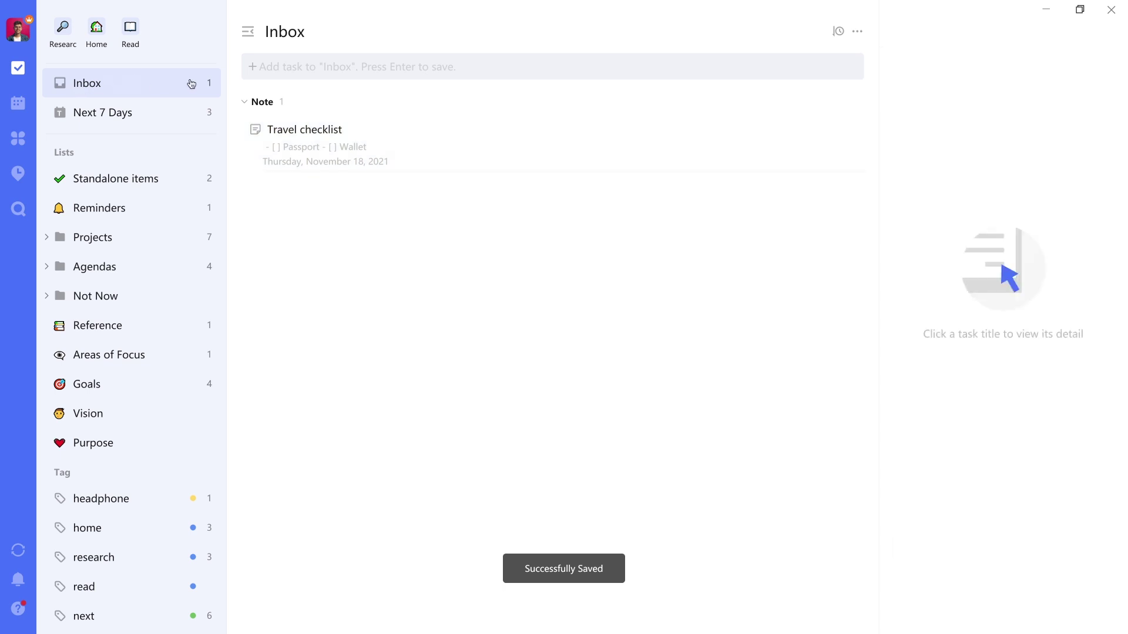
- Add a 'Trip to Mexico' task, convert it to a note, and fill it from the Travel checklist template
left_click(673, 65)
type("T")
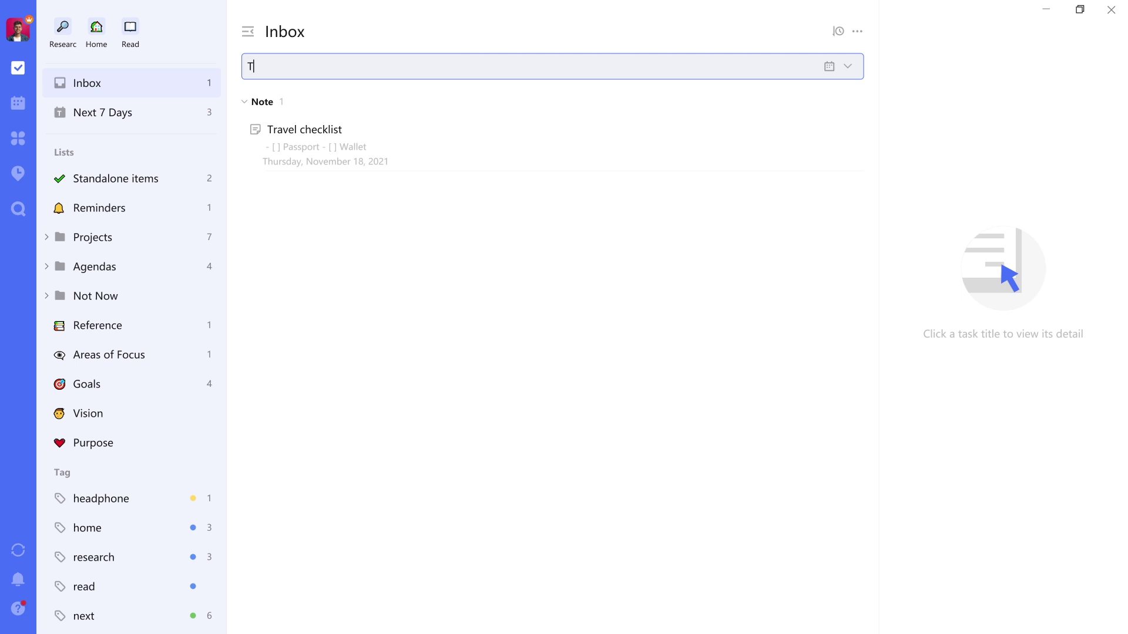
type("rip to Mexico")
key("Return")
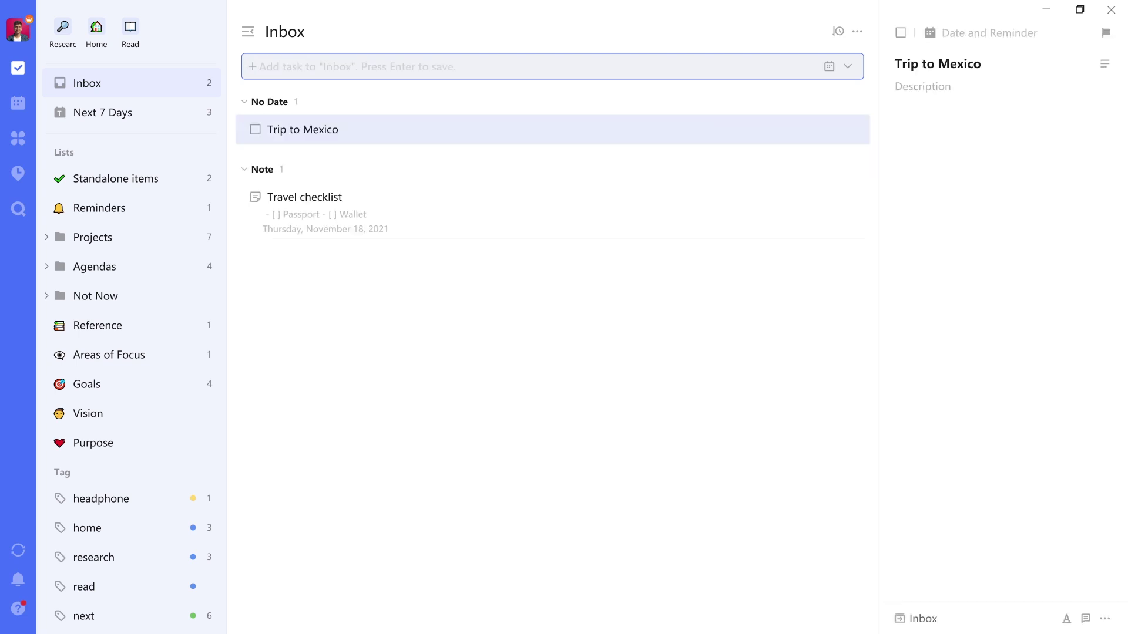
right_click(484, 131)
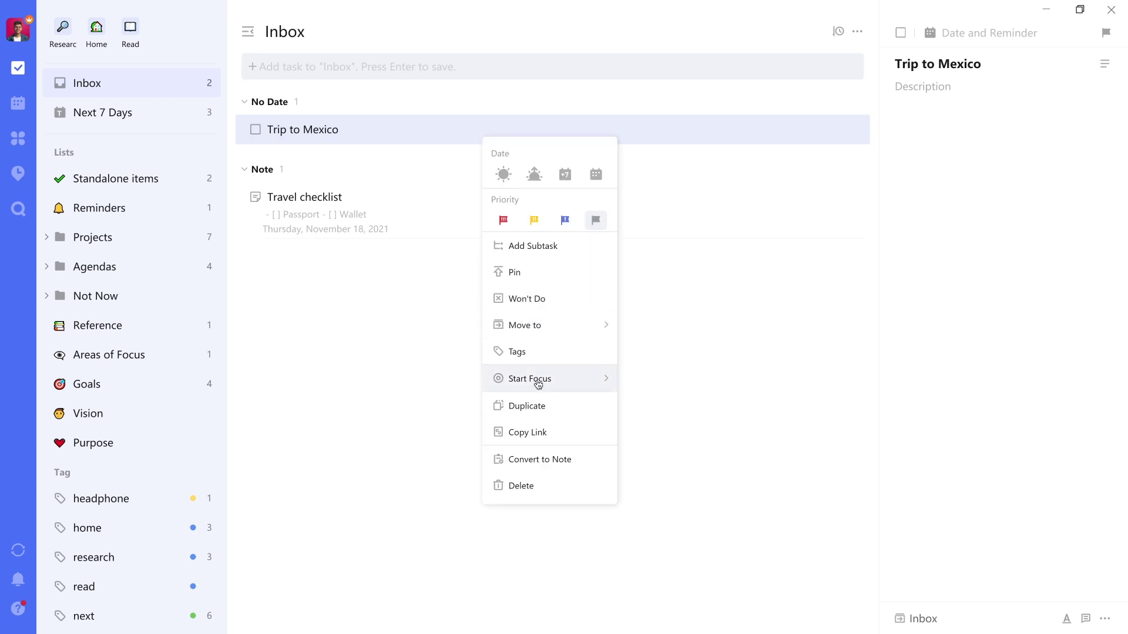
left_click(558, 459)
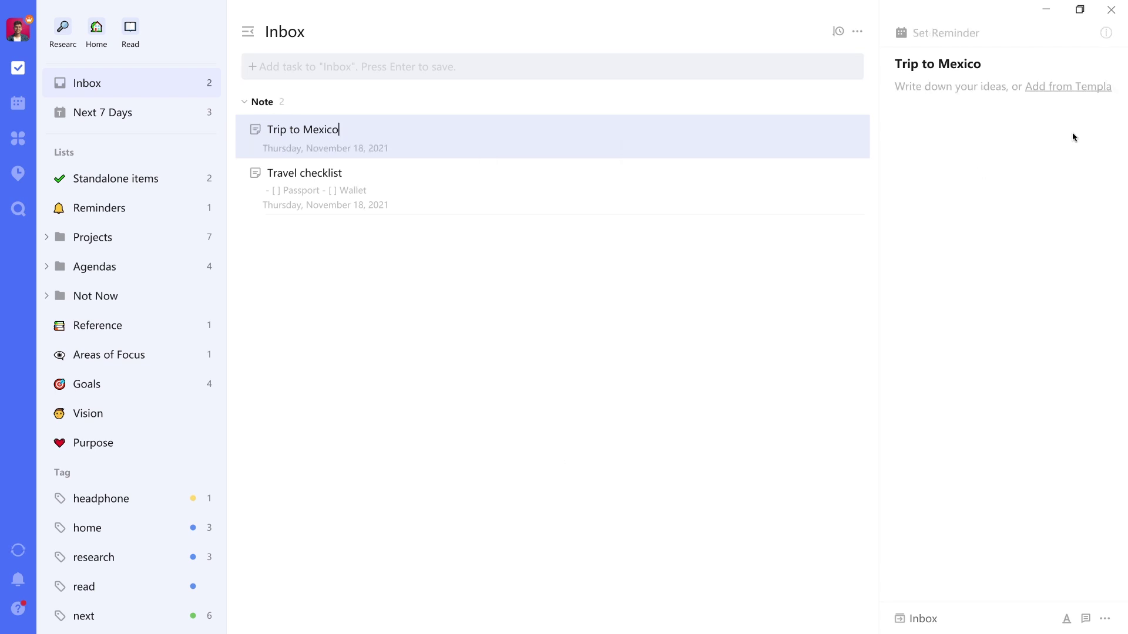
left_click(1051, 95)
left_click(475, 253)
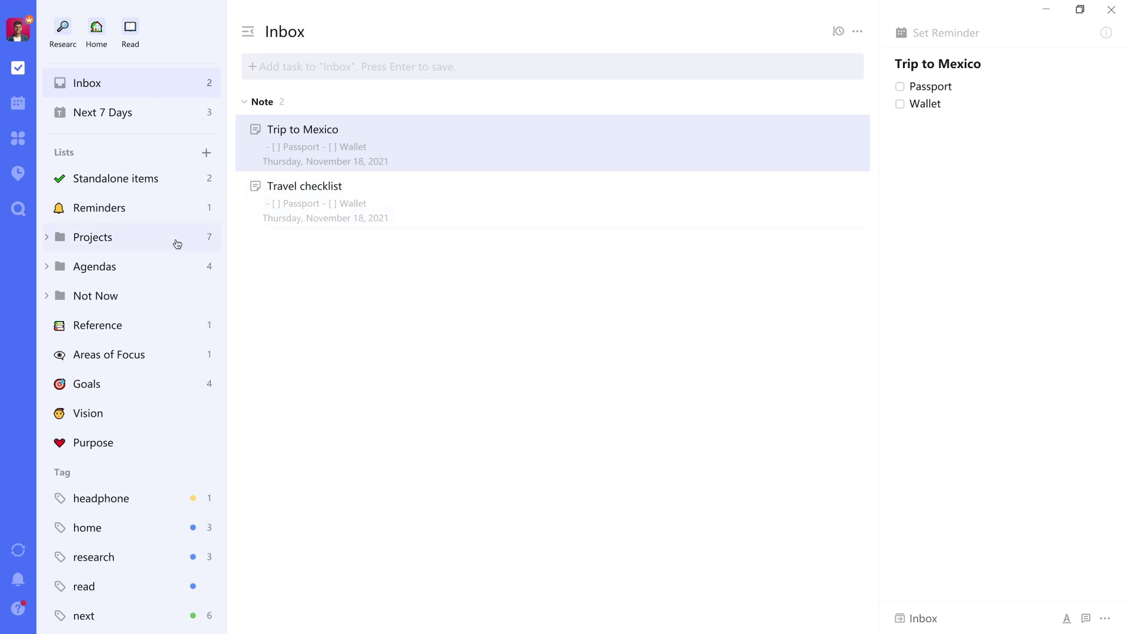
- Open the Reference list, then scroll the sidebar to review the Tag section
scroll(177, 244, "down", 3)
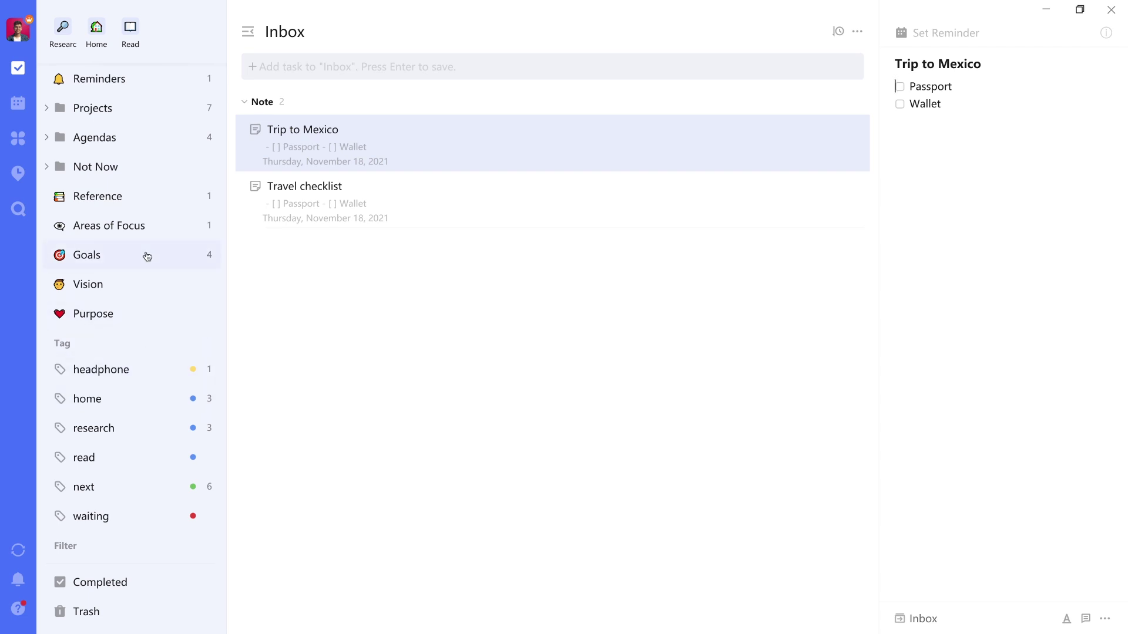
left_click(146, 197)
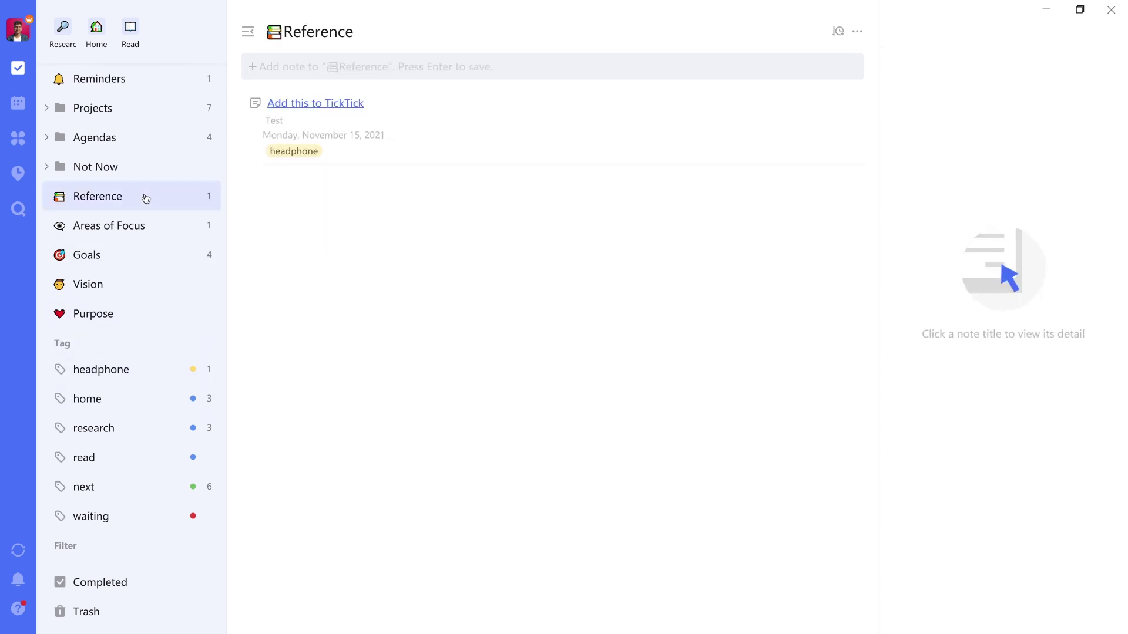
scroll(145, 198, "up", 3)
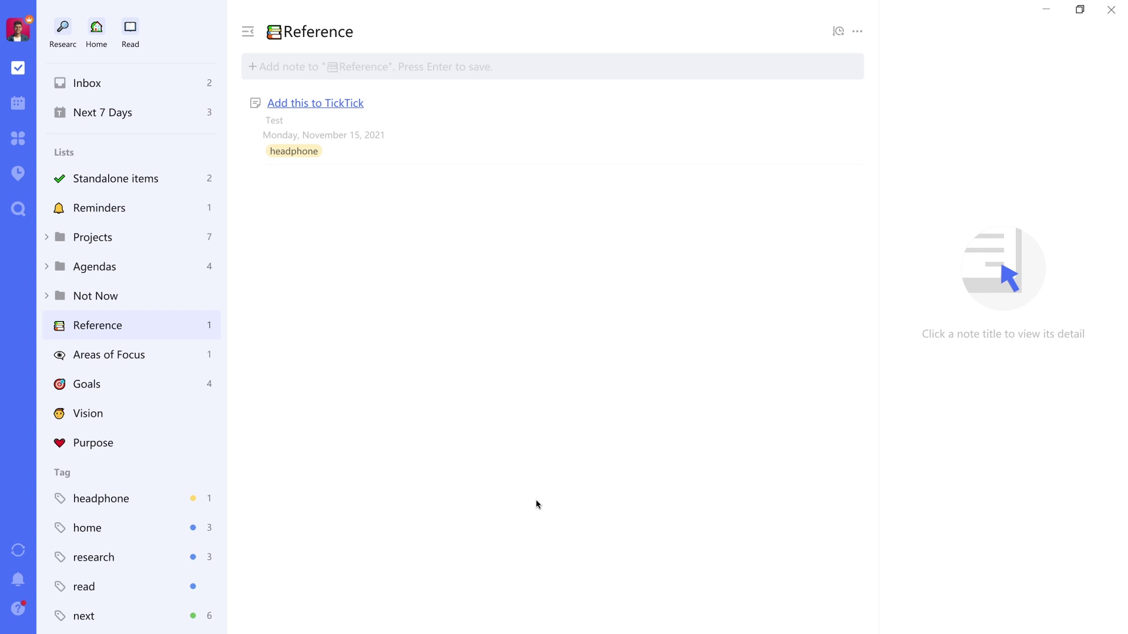
scroll(147, 357, "down", 3)
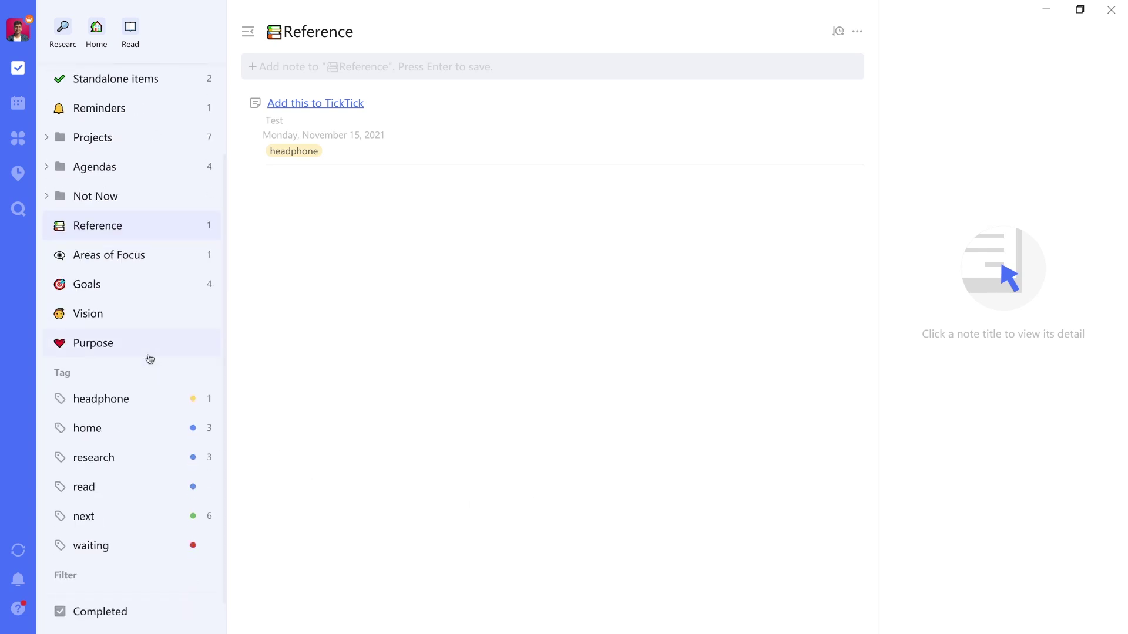